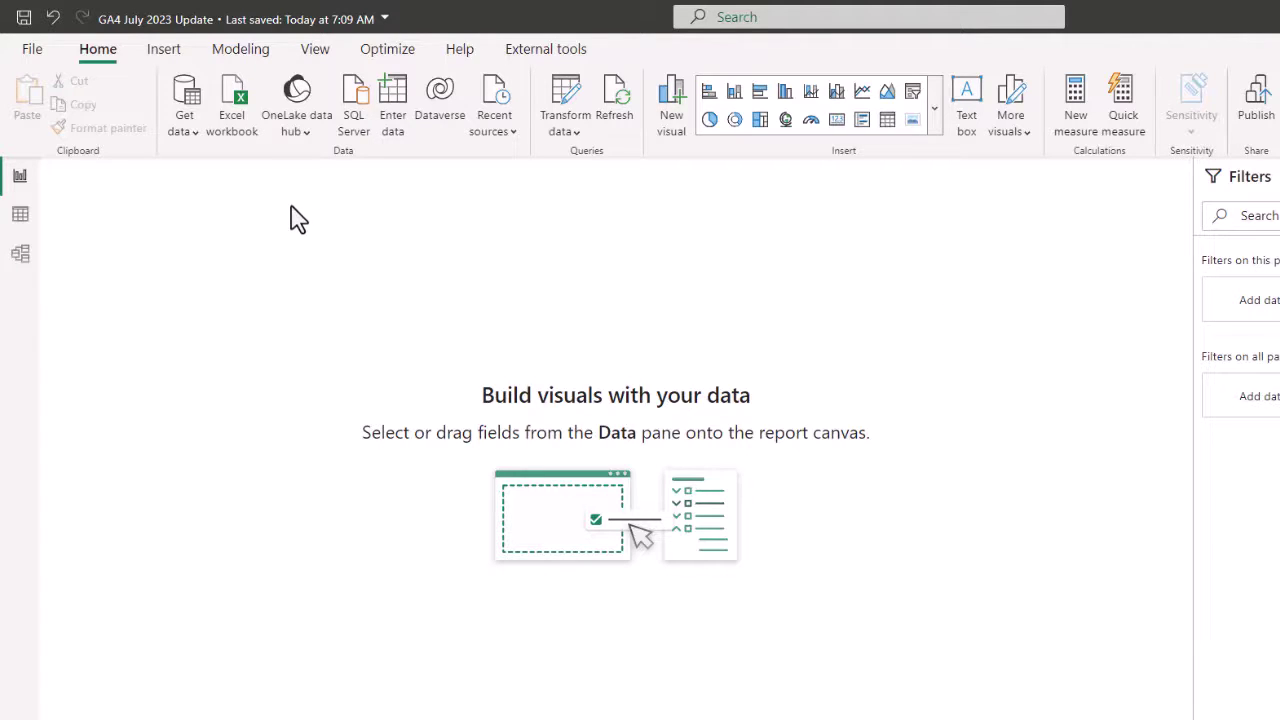
Connect to Google Analytics as a data source using the 2.0 (Beta) implementation.
click(186, 120)
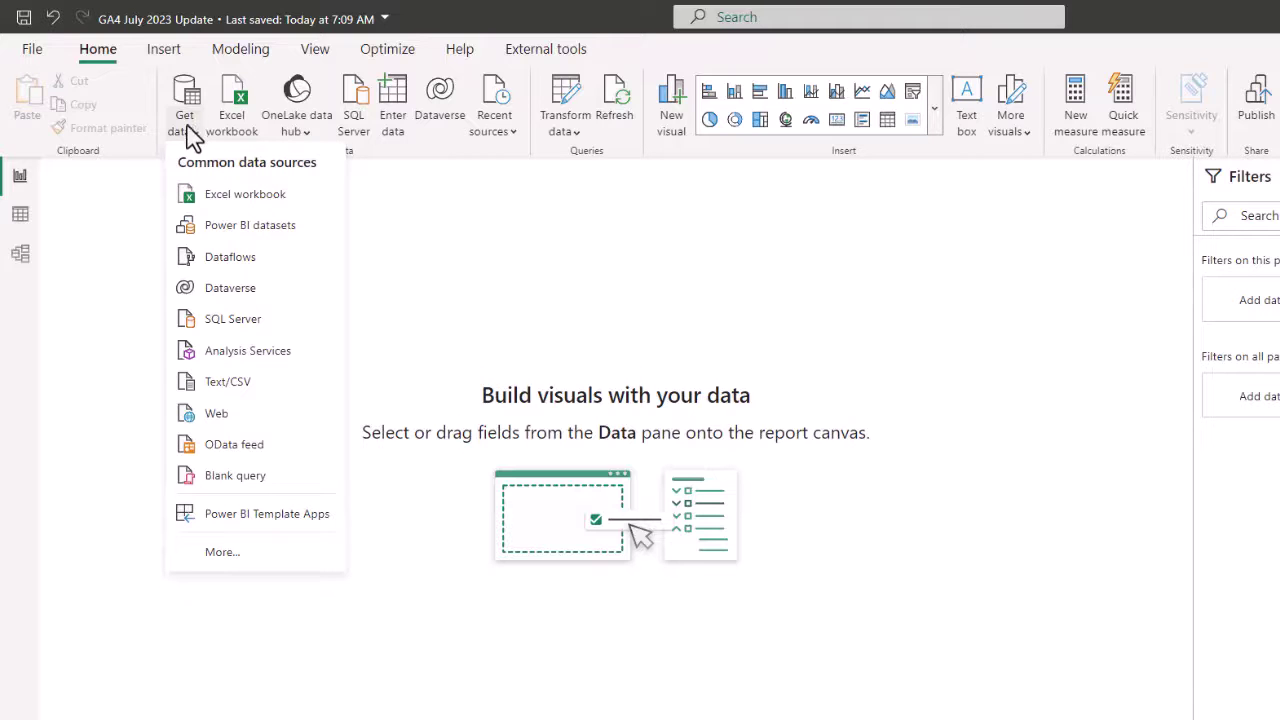
click(219, 555)
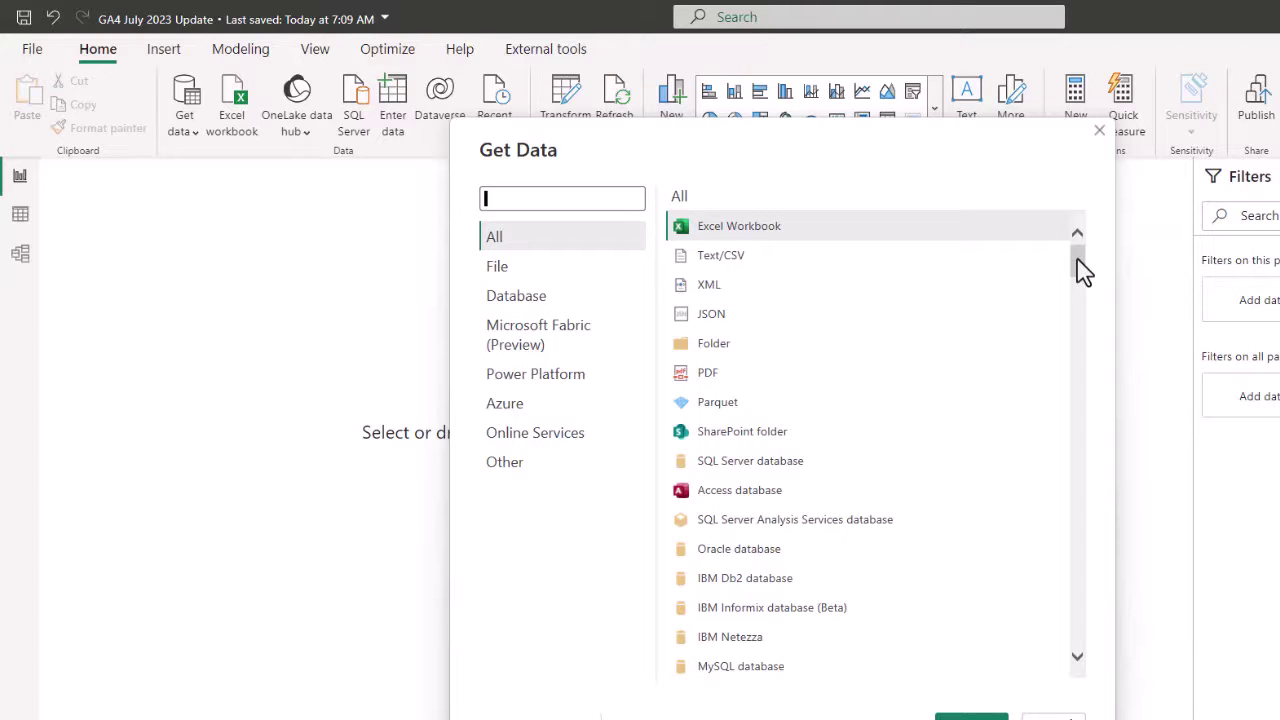
drag(1077, 260, 1057, 391)
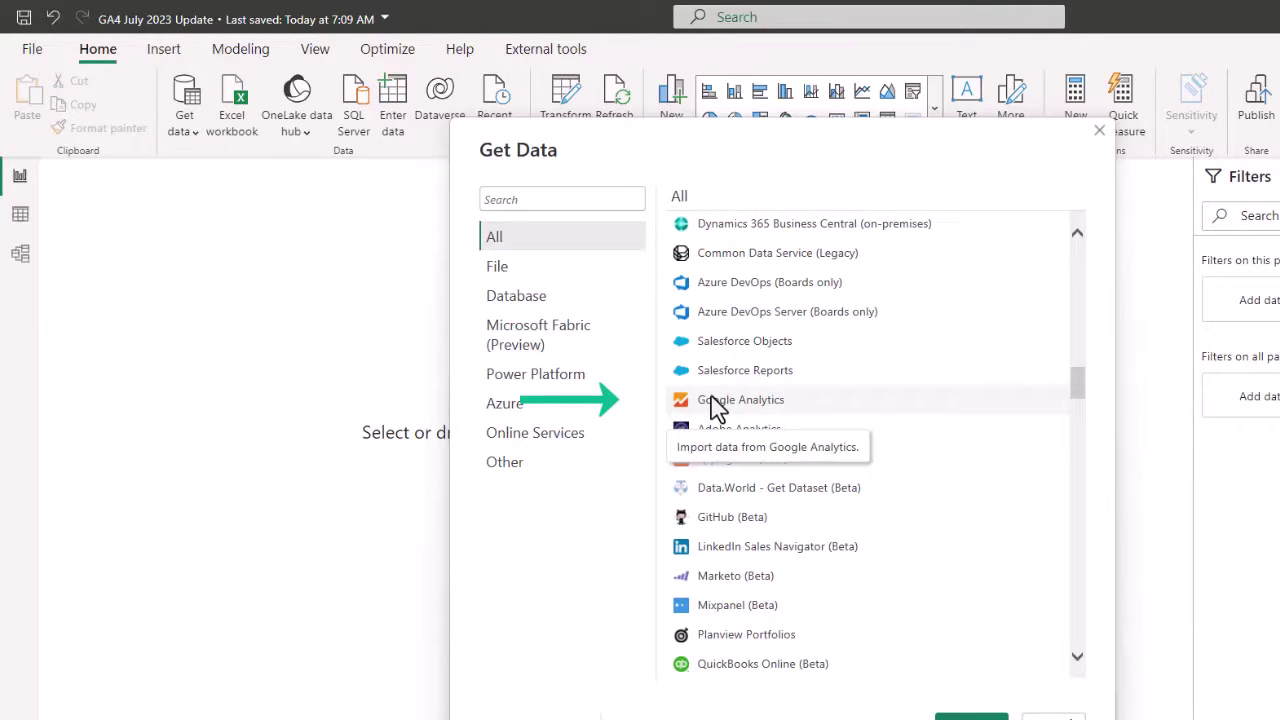
click(714, 404)
click(960, 715)
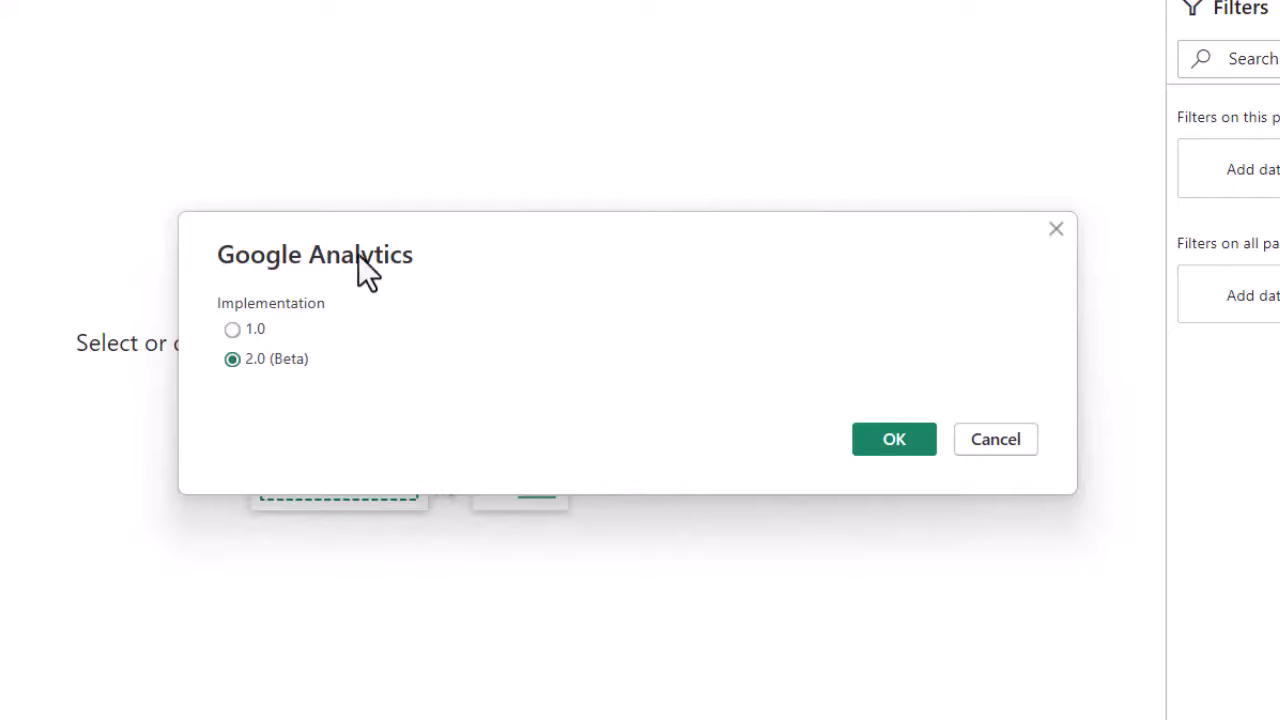
click(895, 441)
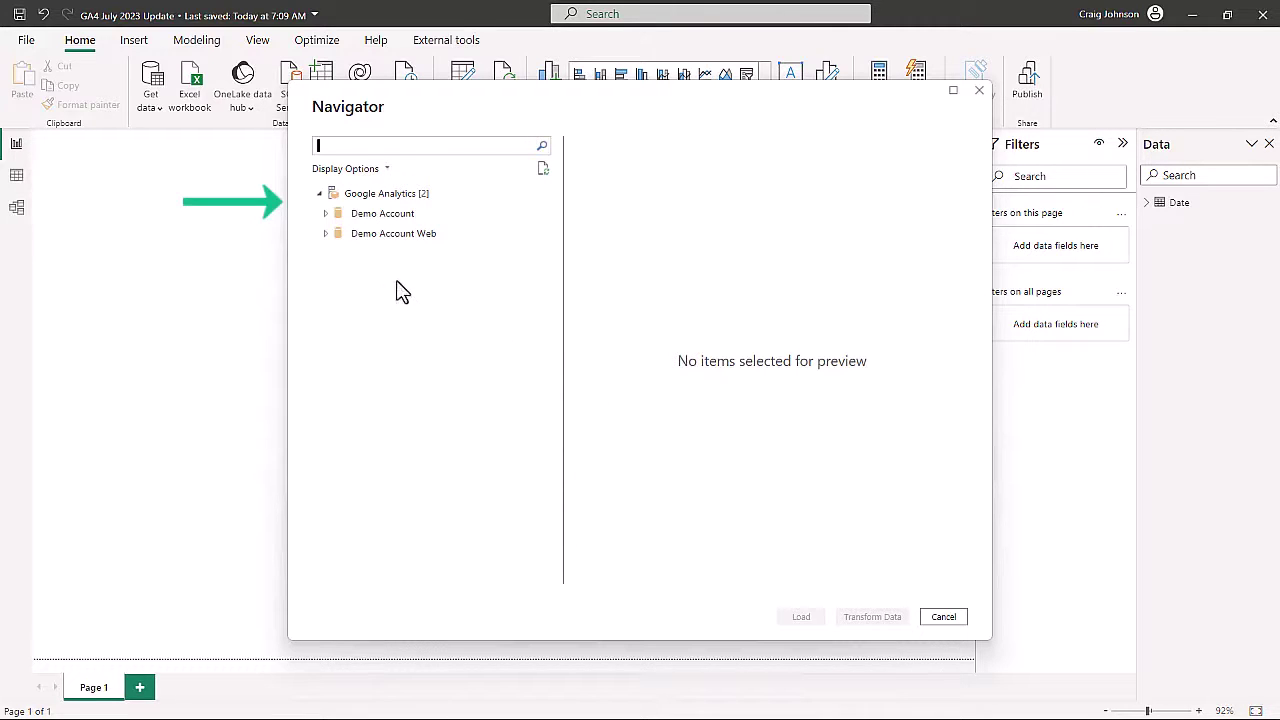
Expand Demo Account Web and its Demo - GA4 property down to the list of available metrics and dimensions.
click(326, 234)
click(331, 253)
click(335, 271)
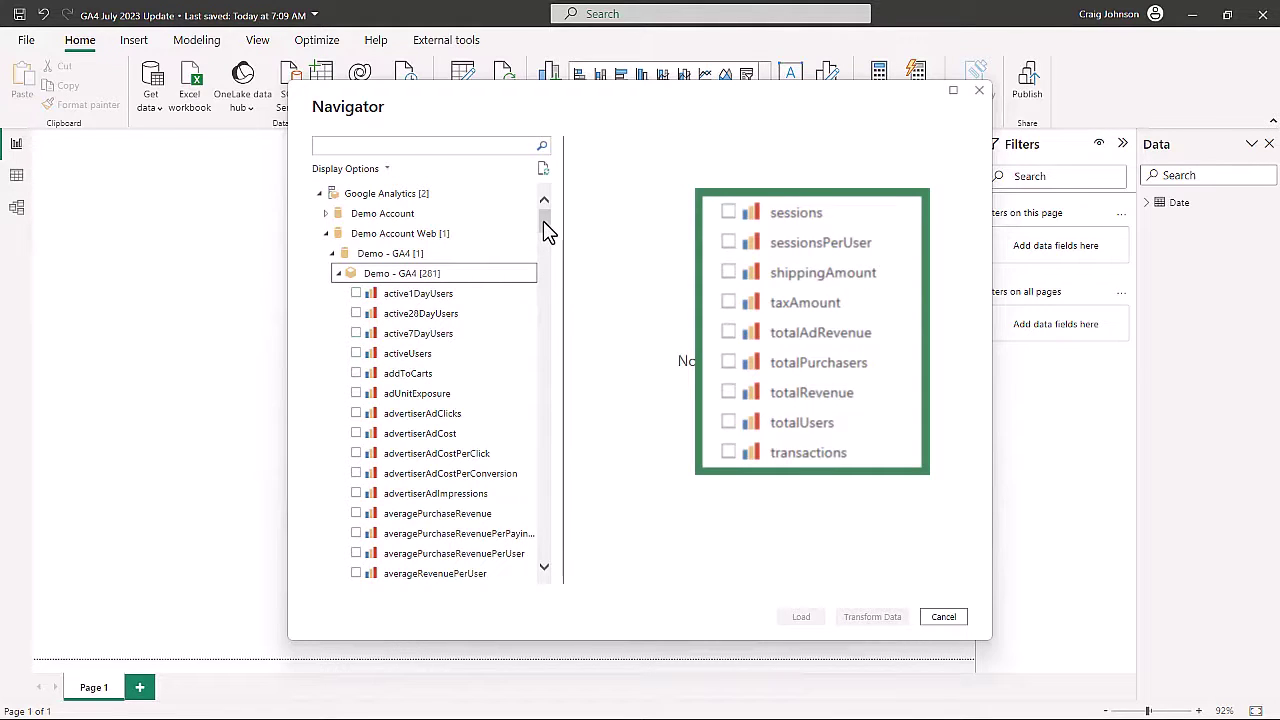
Select the sessions, totalUsers and date fields of Demo - GA4 and open them for transformation in a maximized Power Query Editor.
drag(547, 229, 538, 347)
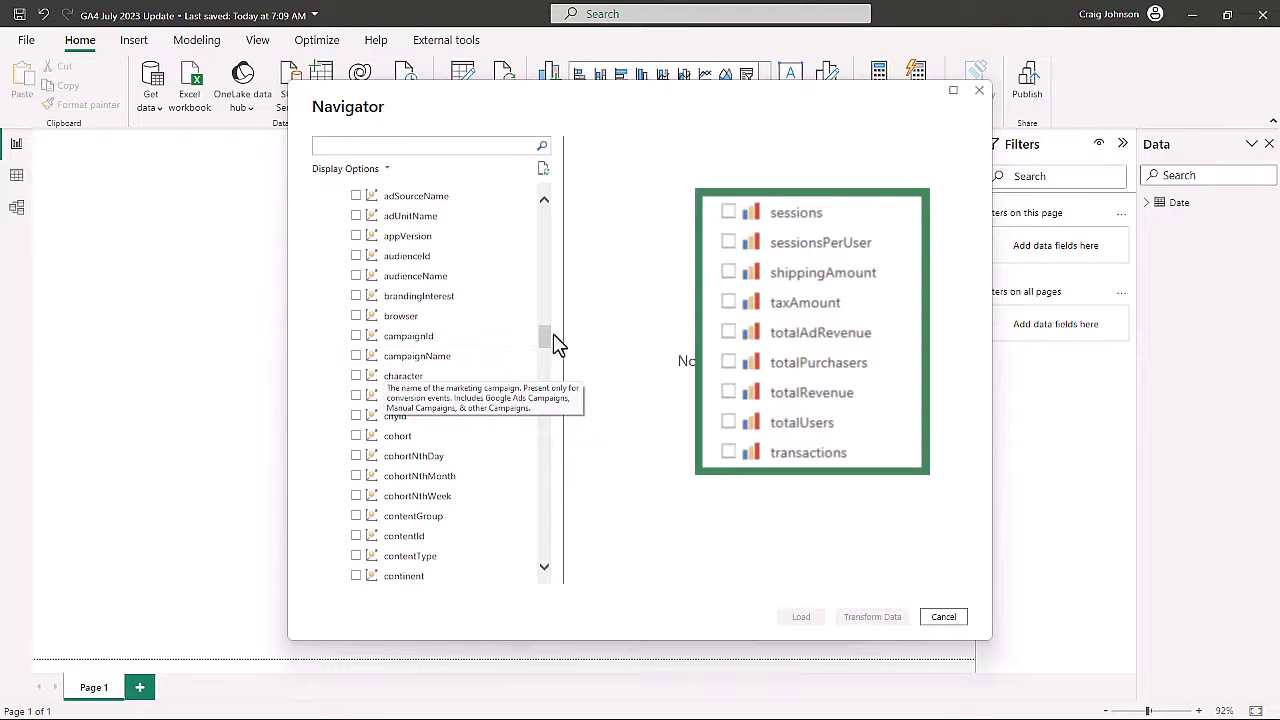
drag(546, 333, 548, 310)
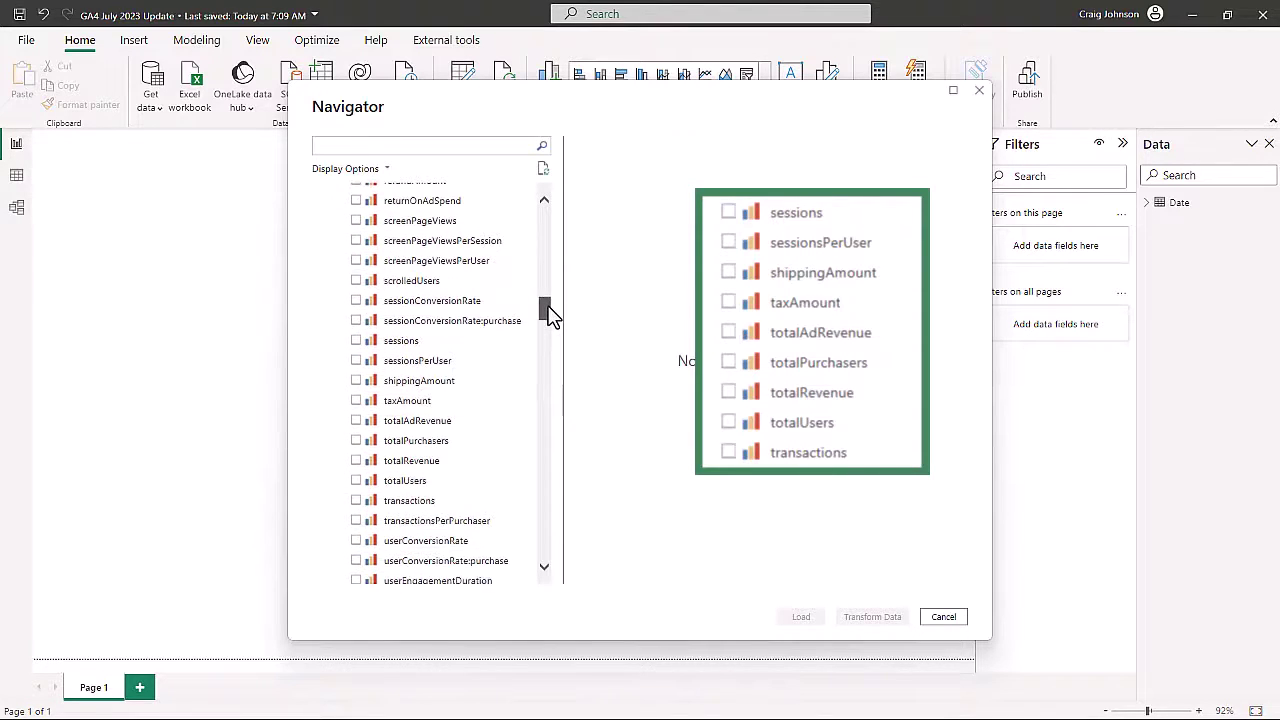
scroll(548, 312, up, 2)
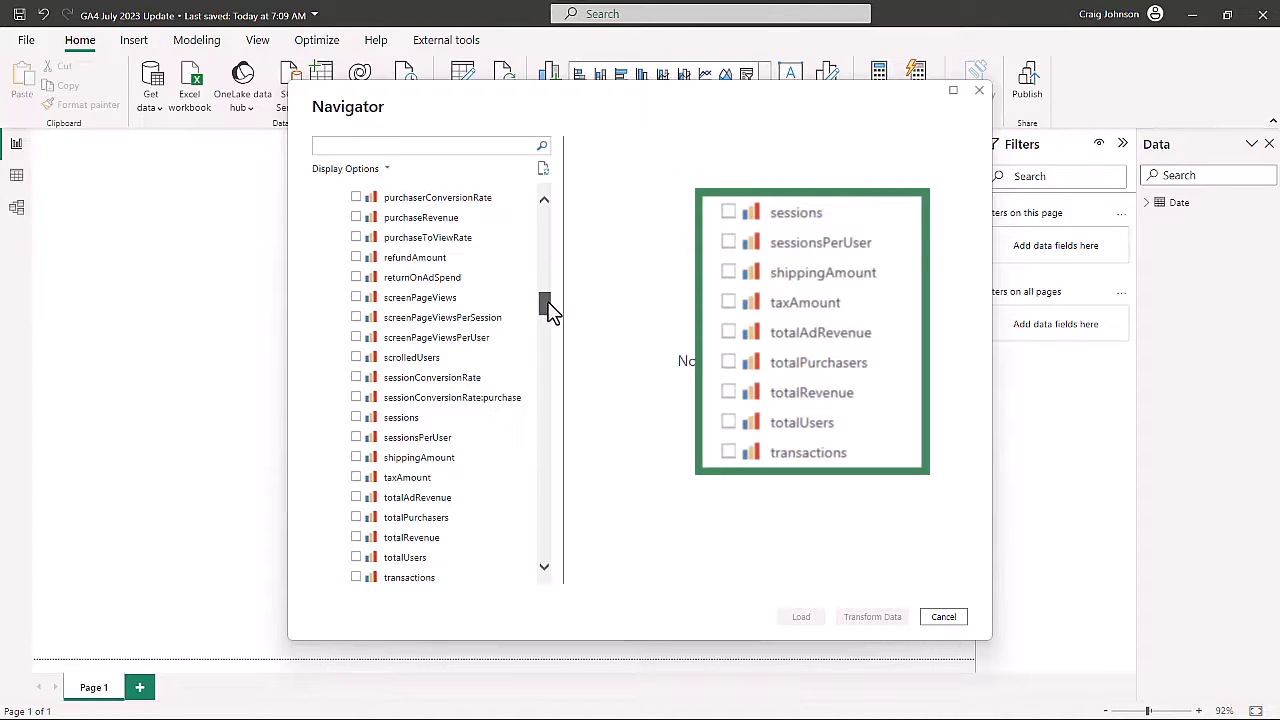
scroll(548, 310, down, 2)
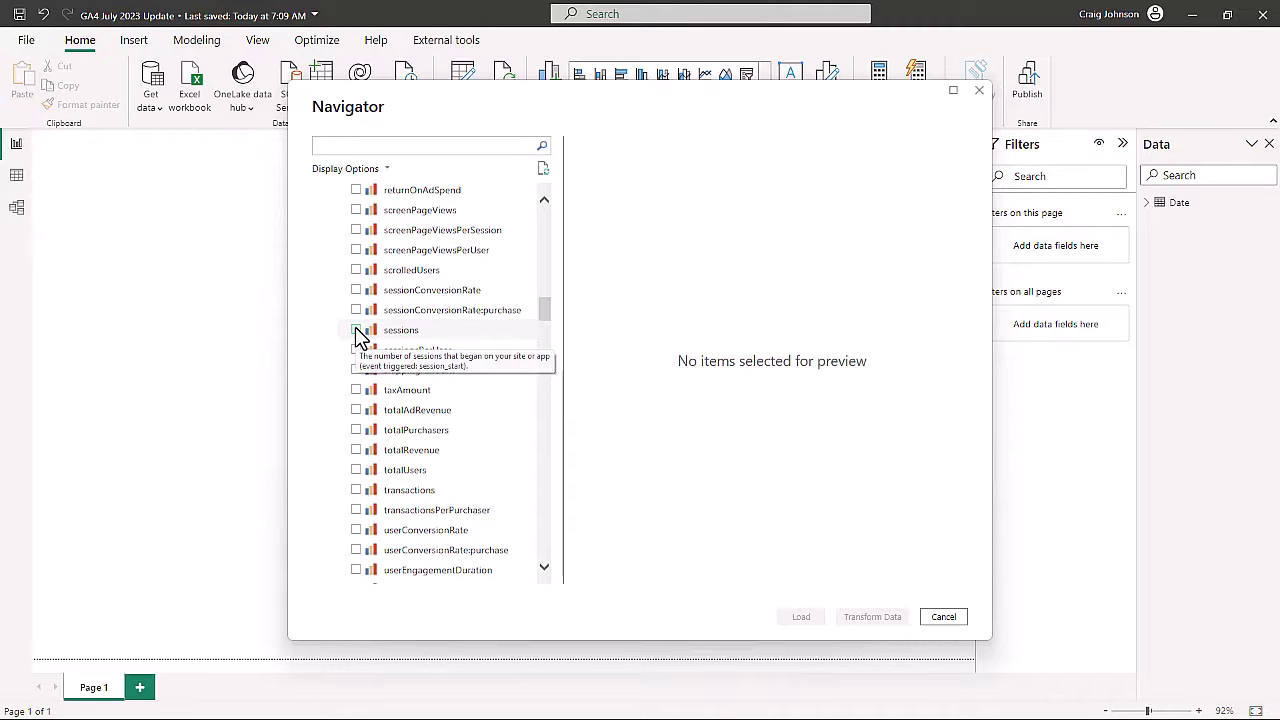
click(356, 331)
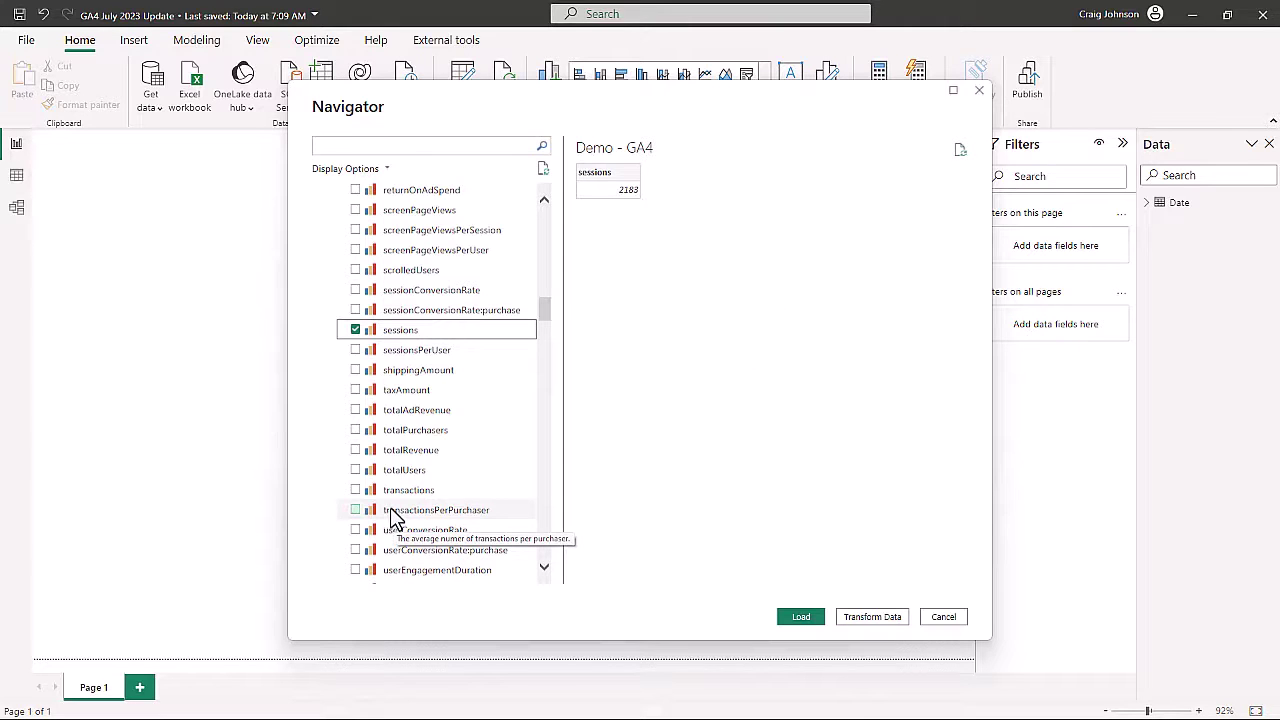
click(358, 471)
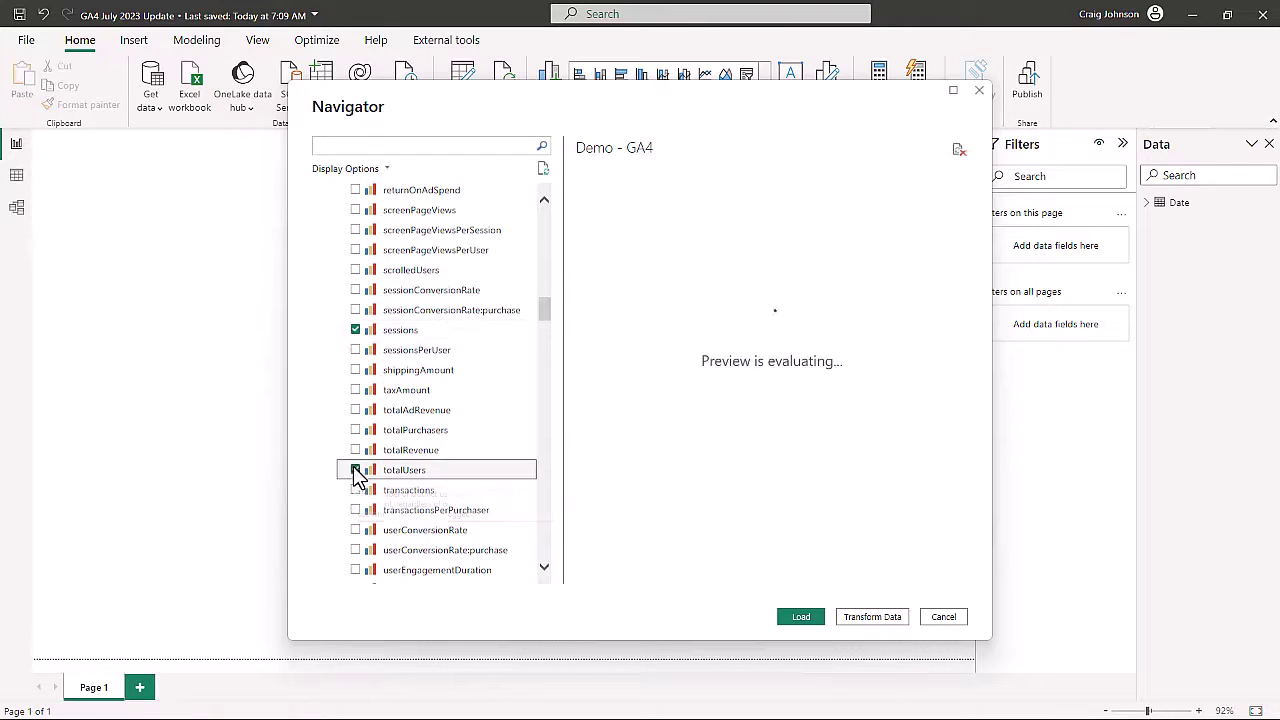
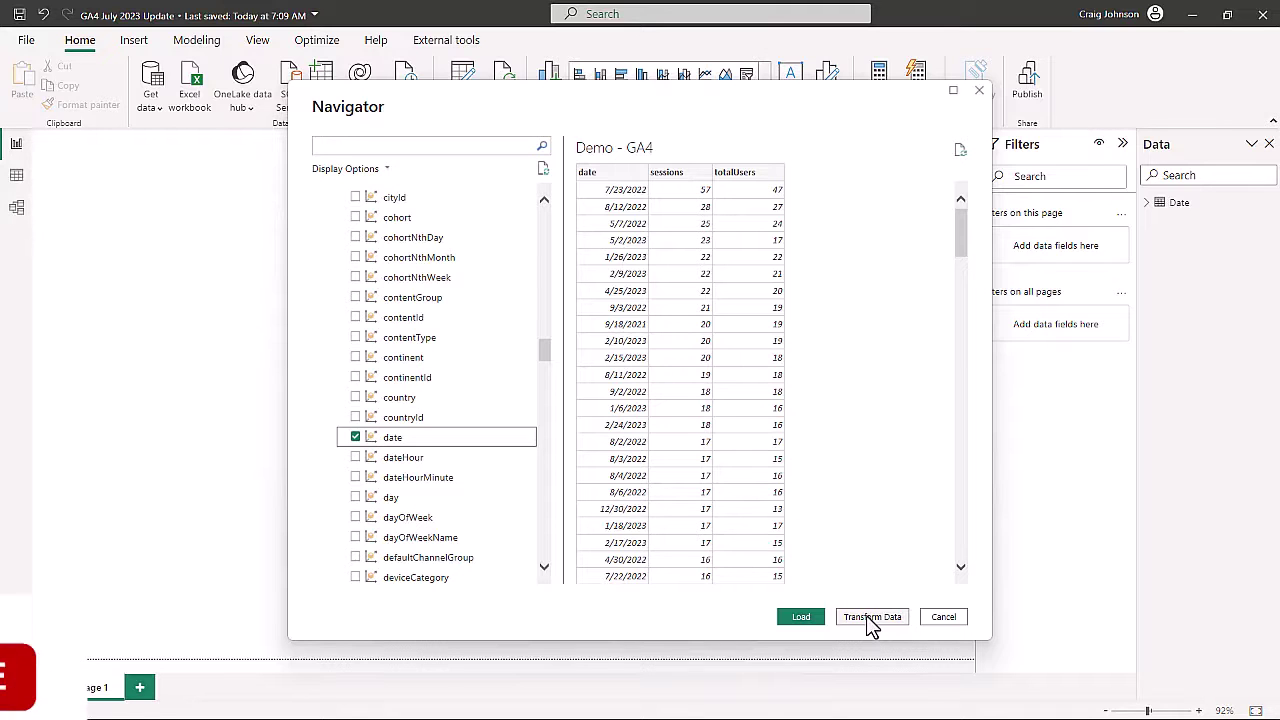
click(870, 619)
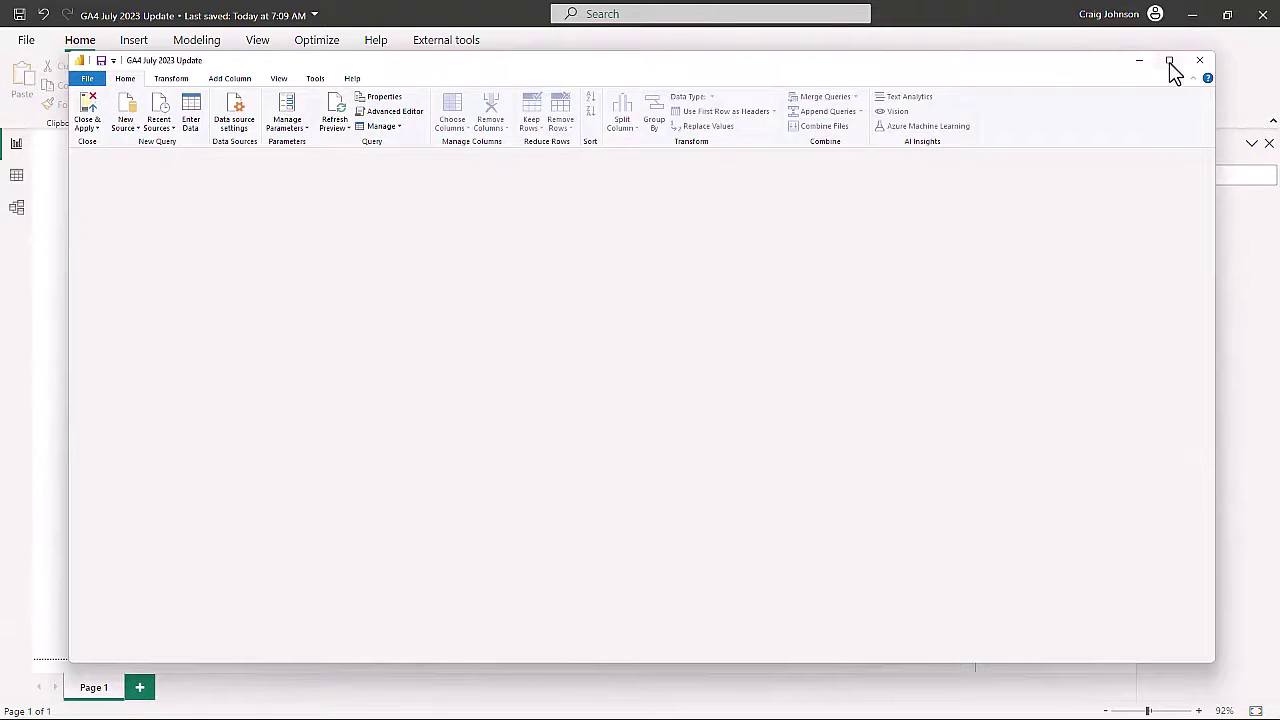
click(1169, 62)
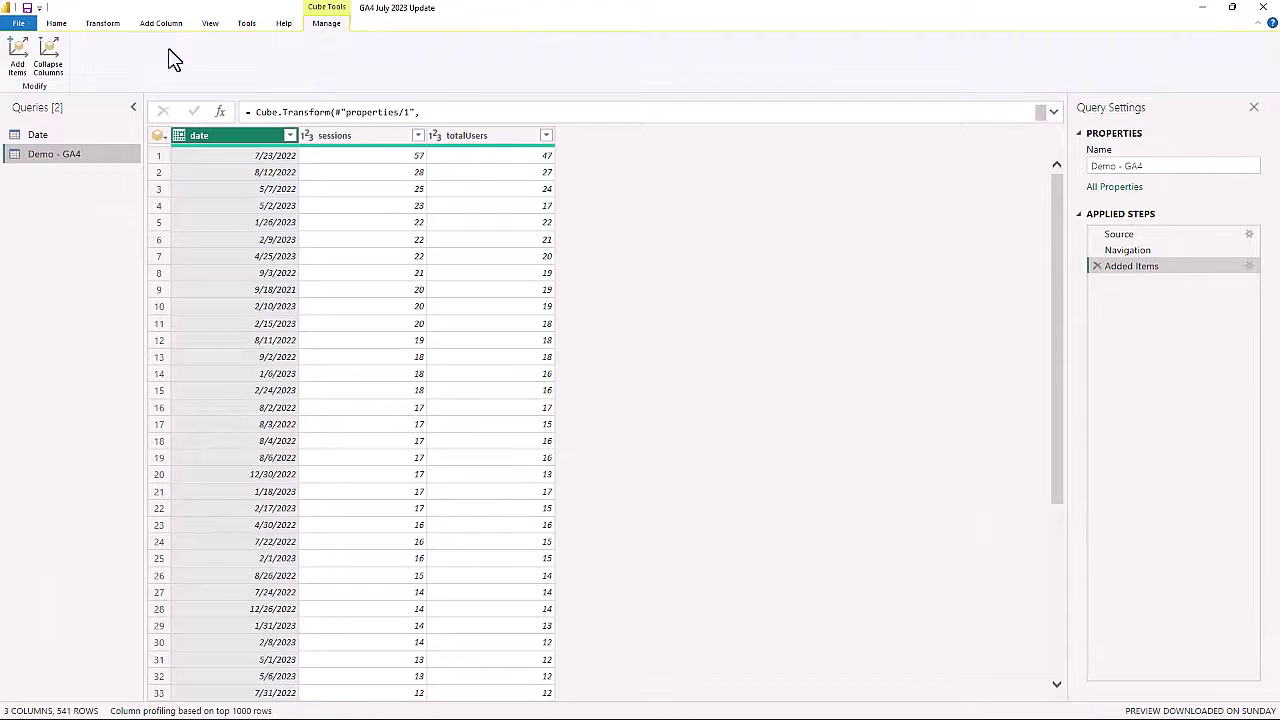
click(101, 23)
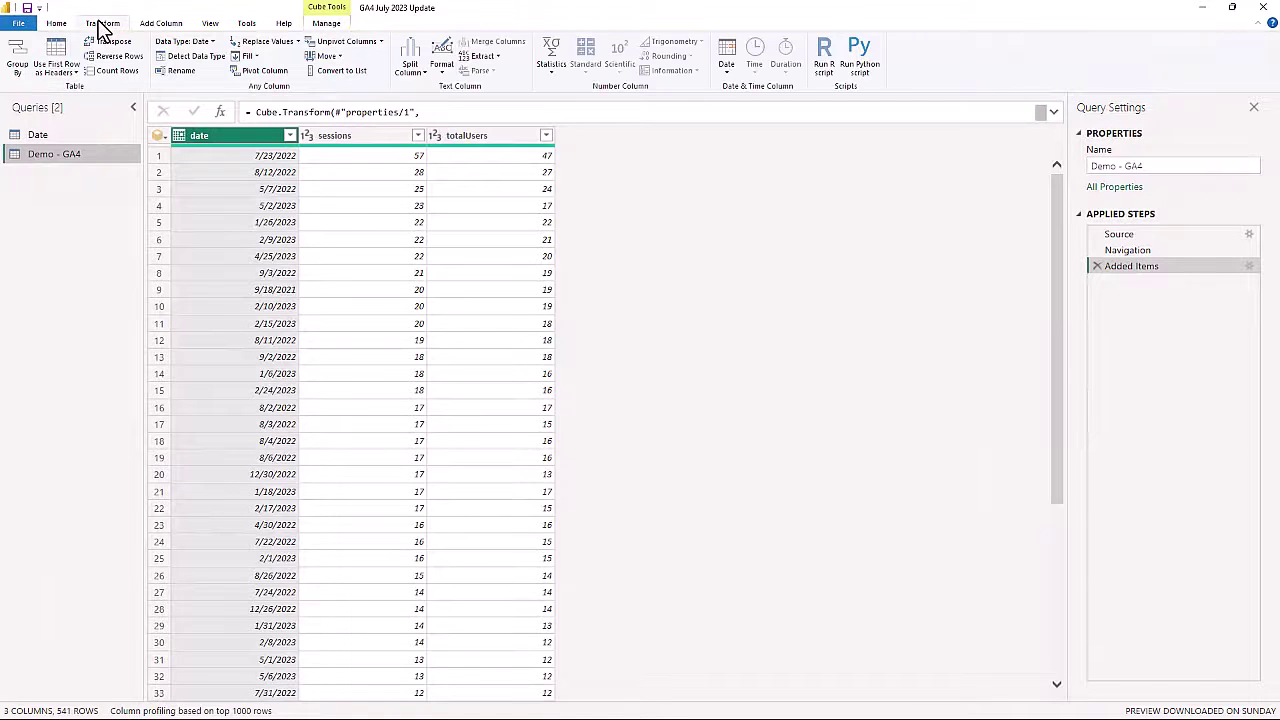
click(161, 23)
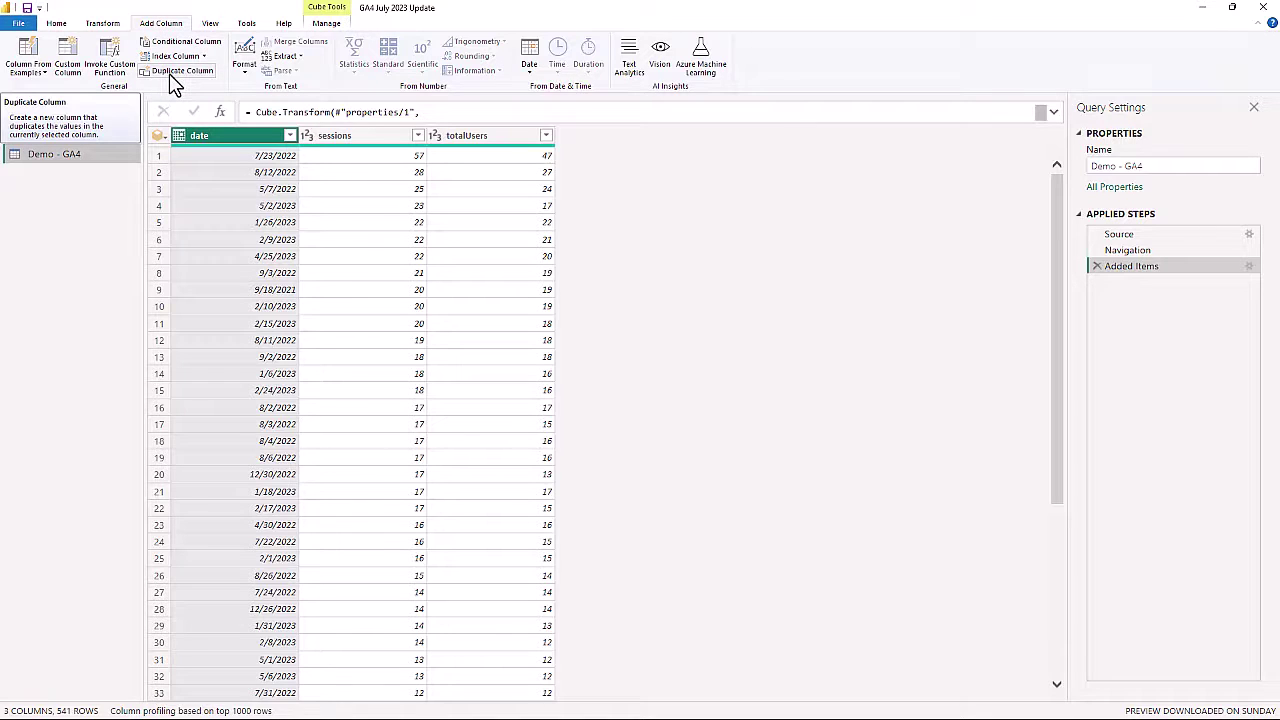
Rename the Demo - GA4 query as GA4WebData.
click(1168, 166)
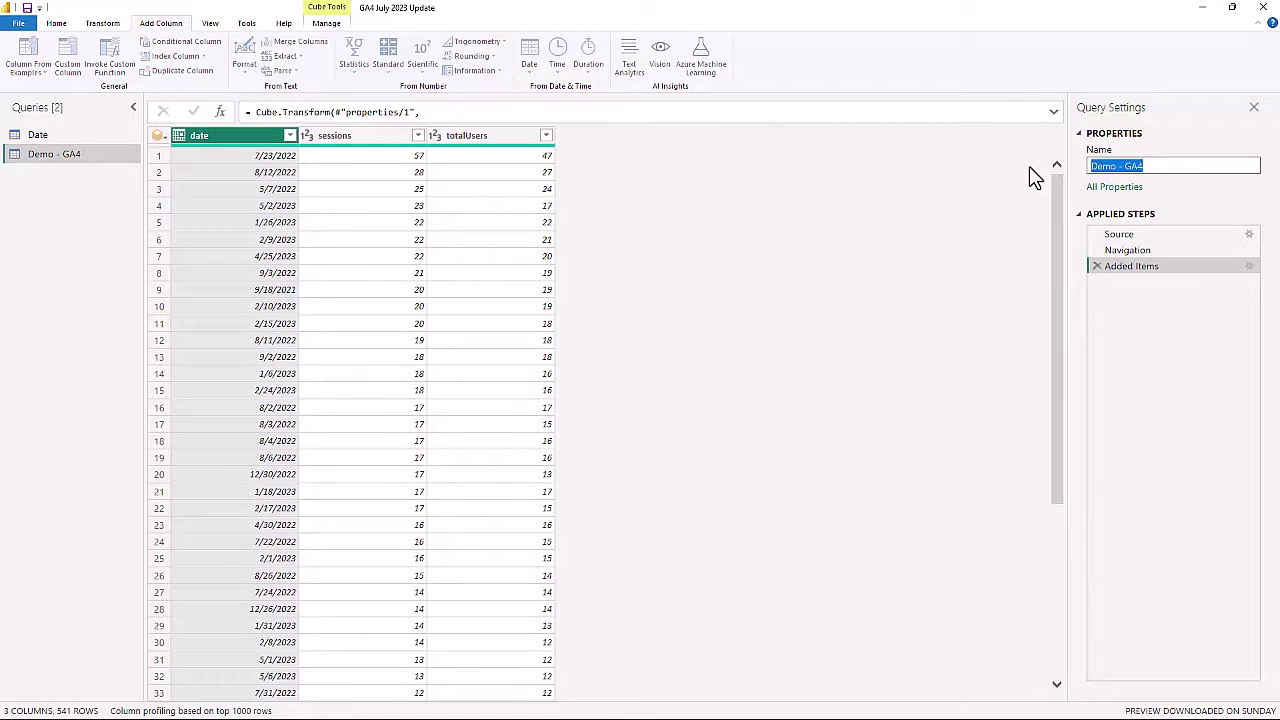
text(GA4WebData)
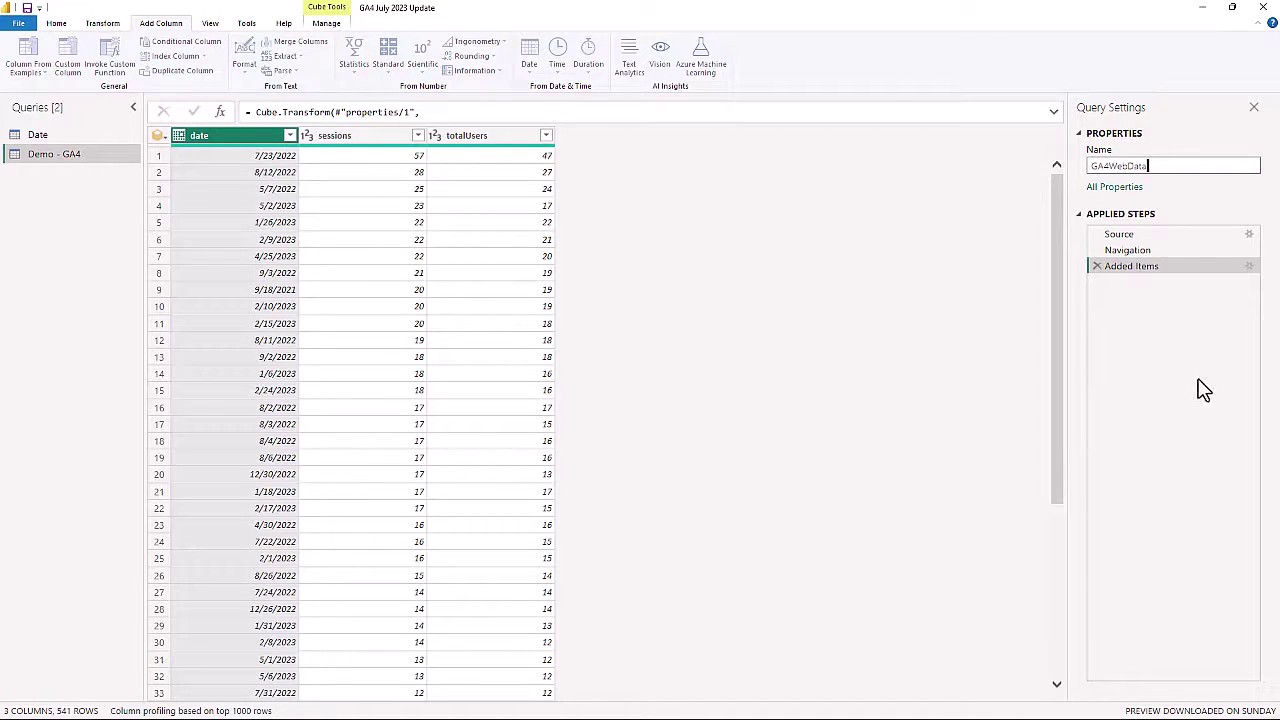
key(Return)
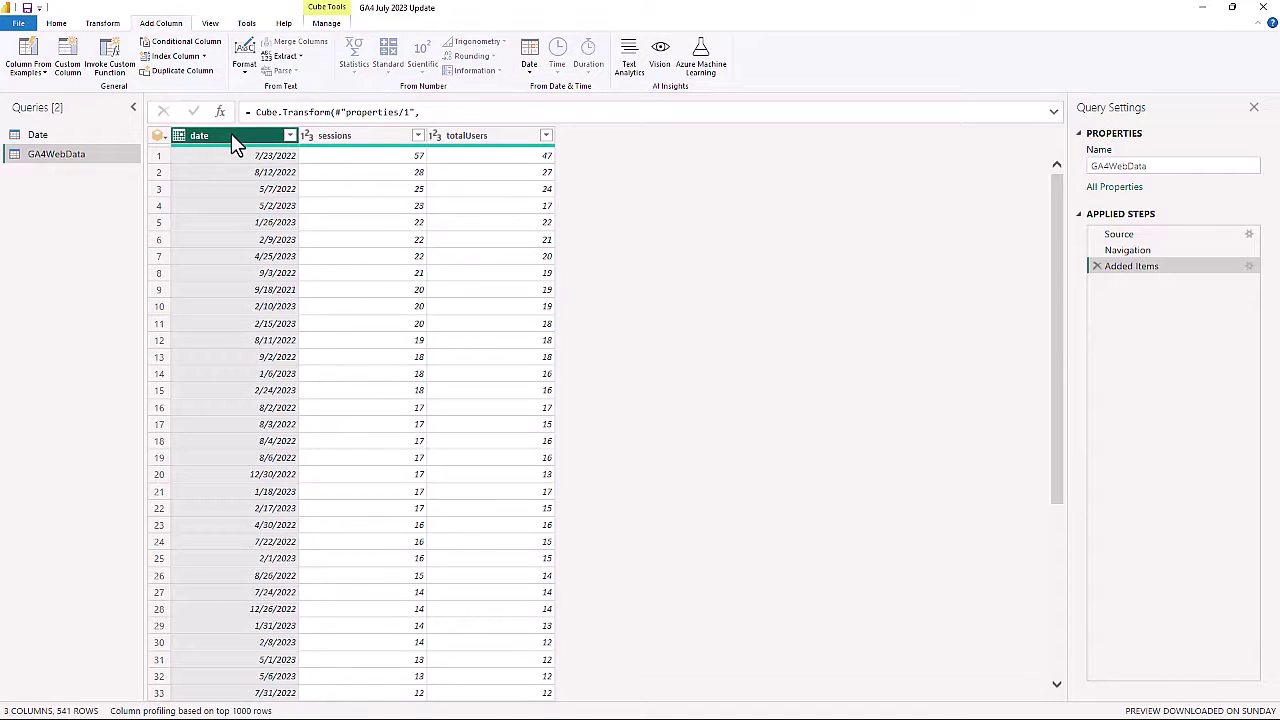
Check the data types of the date, sessions and totalUsers columns without changing them.
click(178, 136)
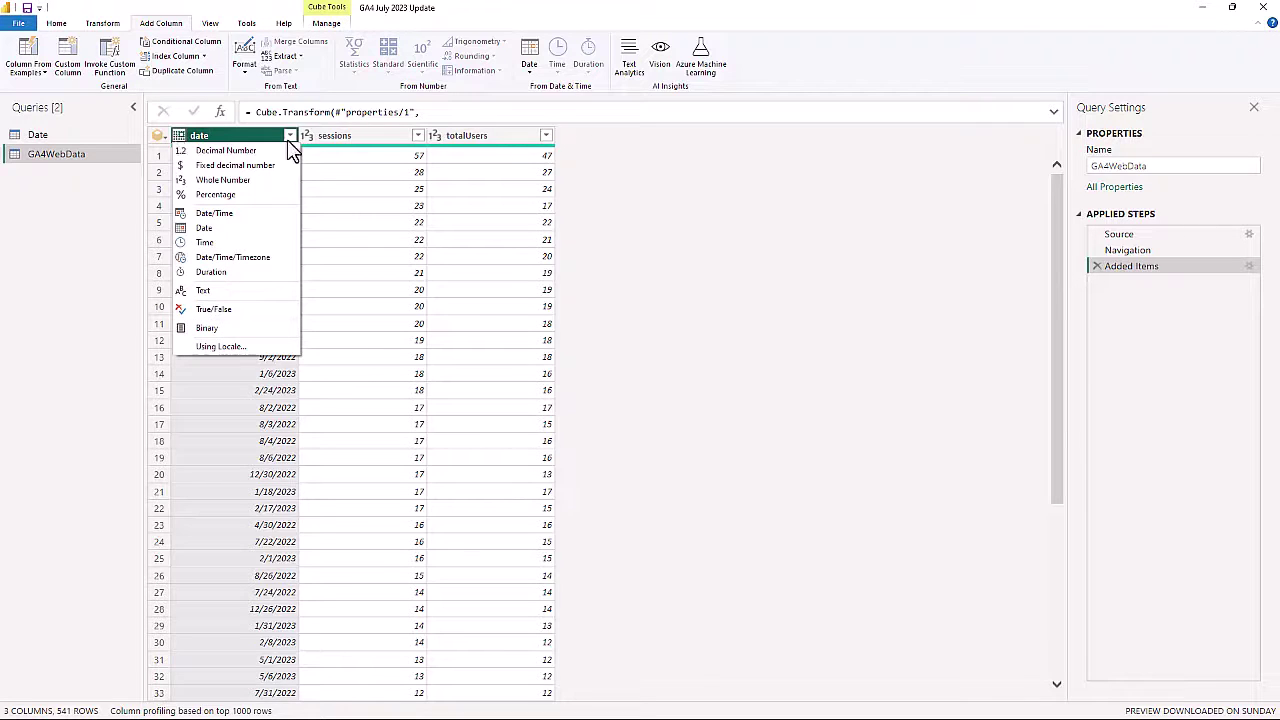
click(350, 136)
click(312, 137)
click(306, 135)
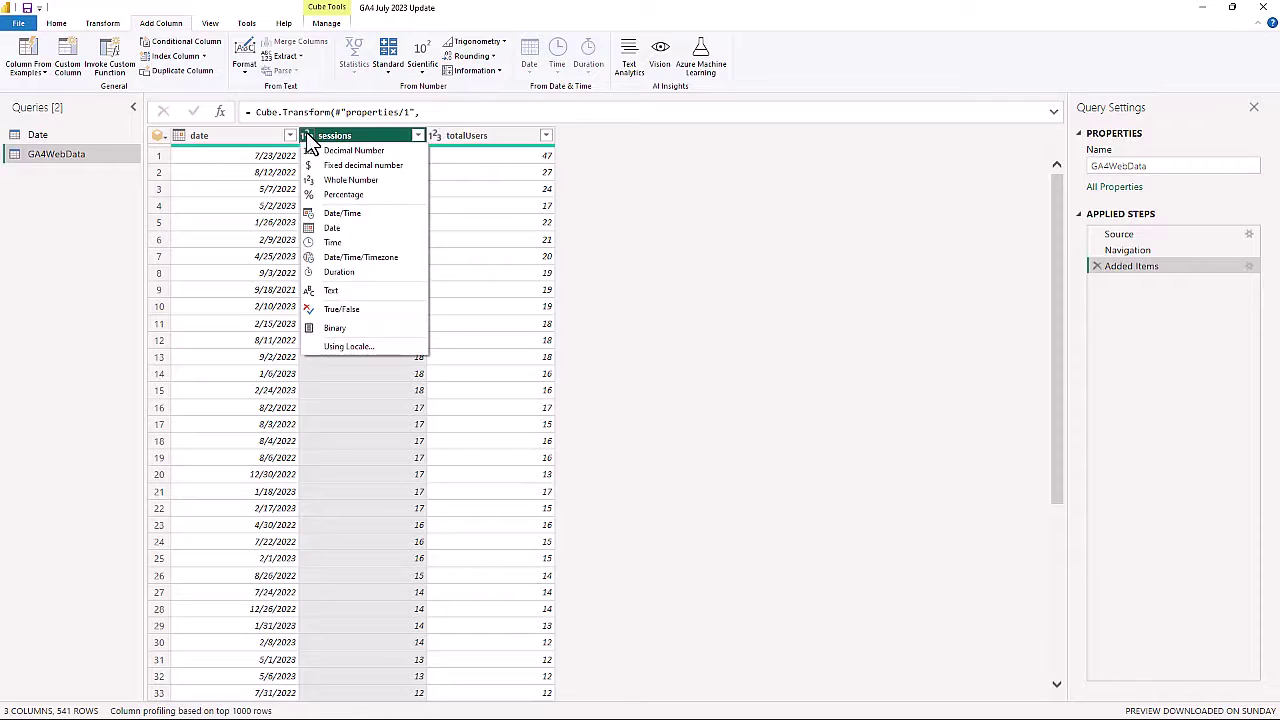
click(486, 140)
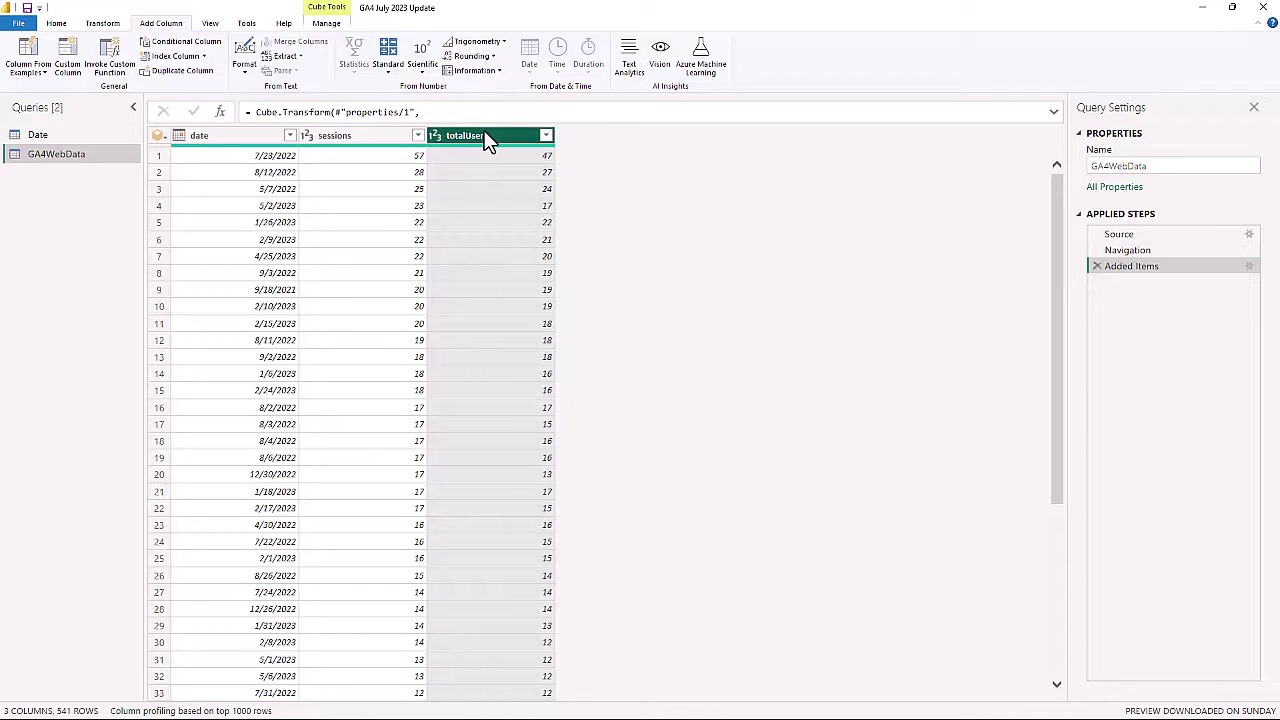
Close the Power Query Editor and apply the query changes to the data model.
click(56, 23)
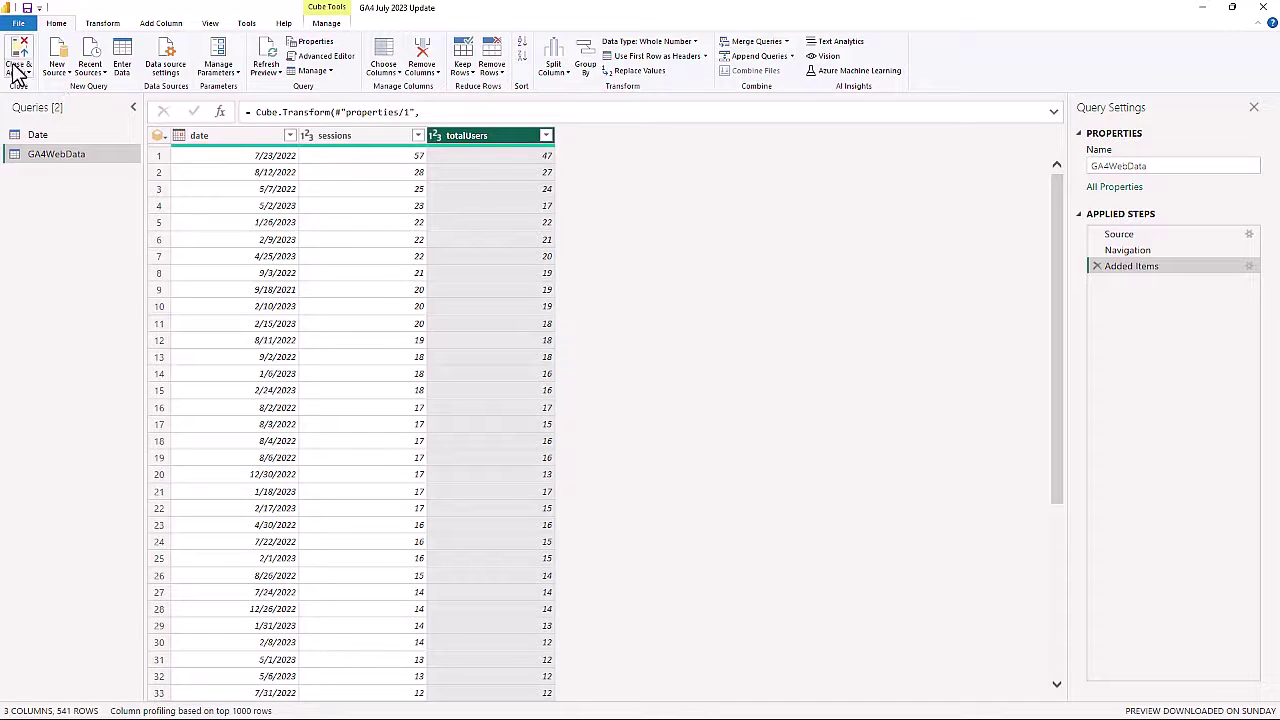
click(28, 74)
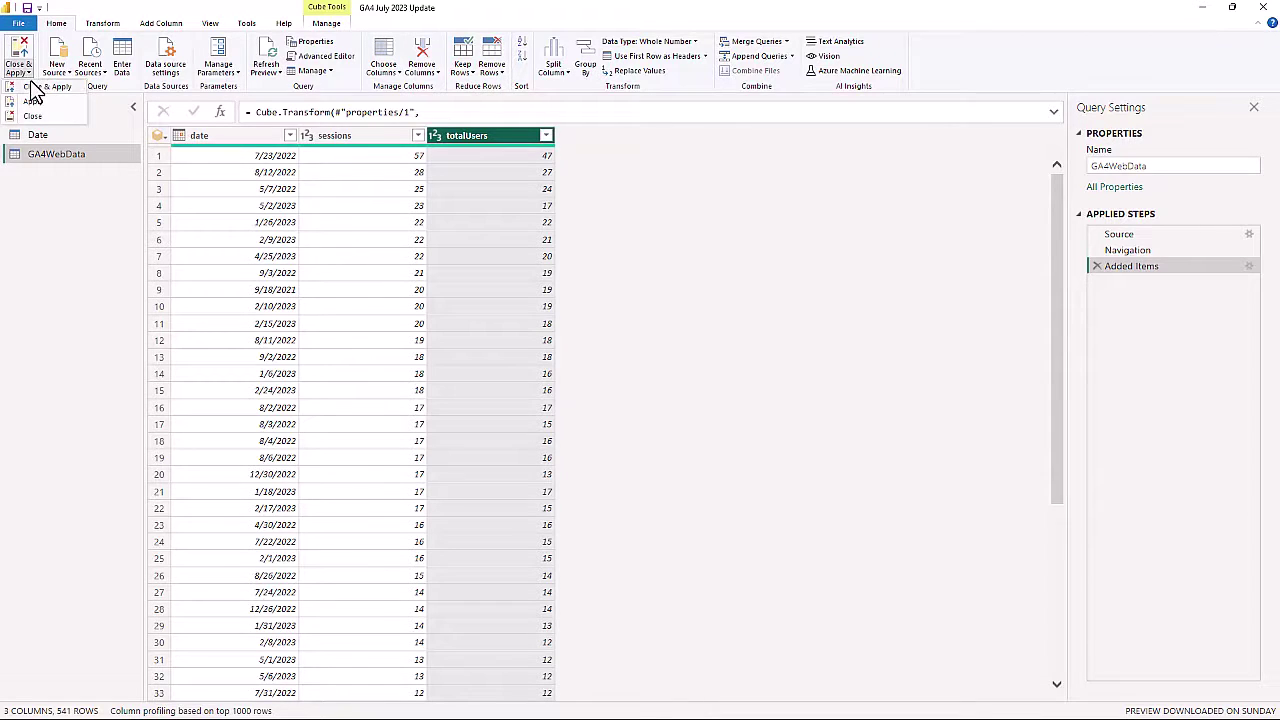
click(32, 87)
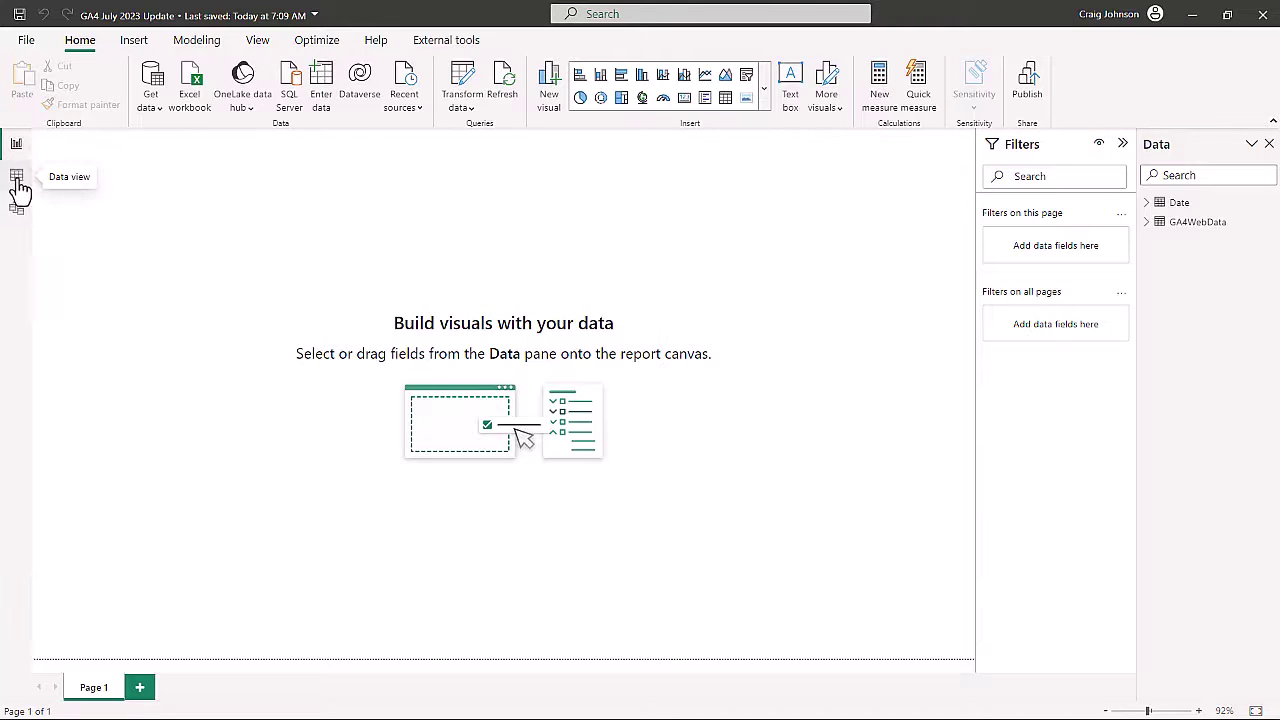
Open the GA4WebData table in Data view and set its date column's format to *3/14/2001 (Short Date).
click(16, 180)
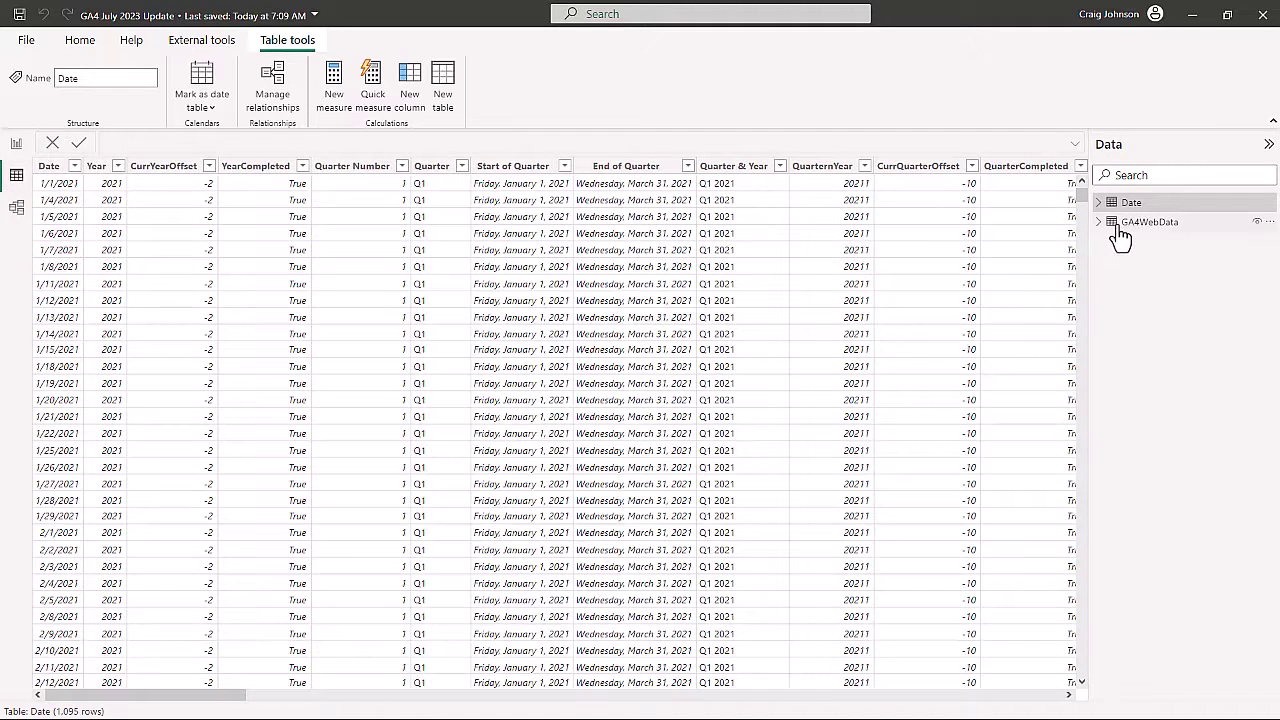
click(1120, 230)
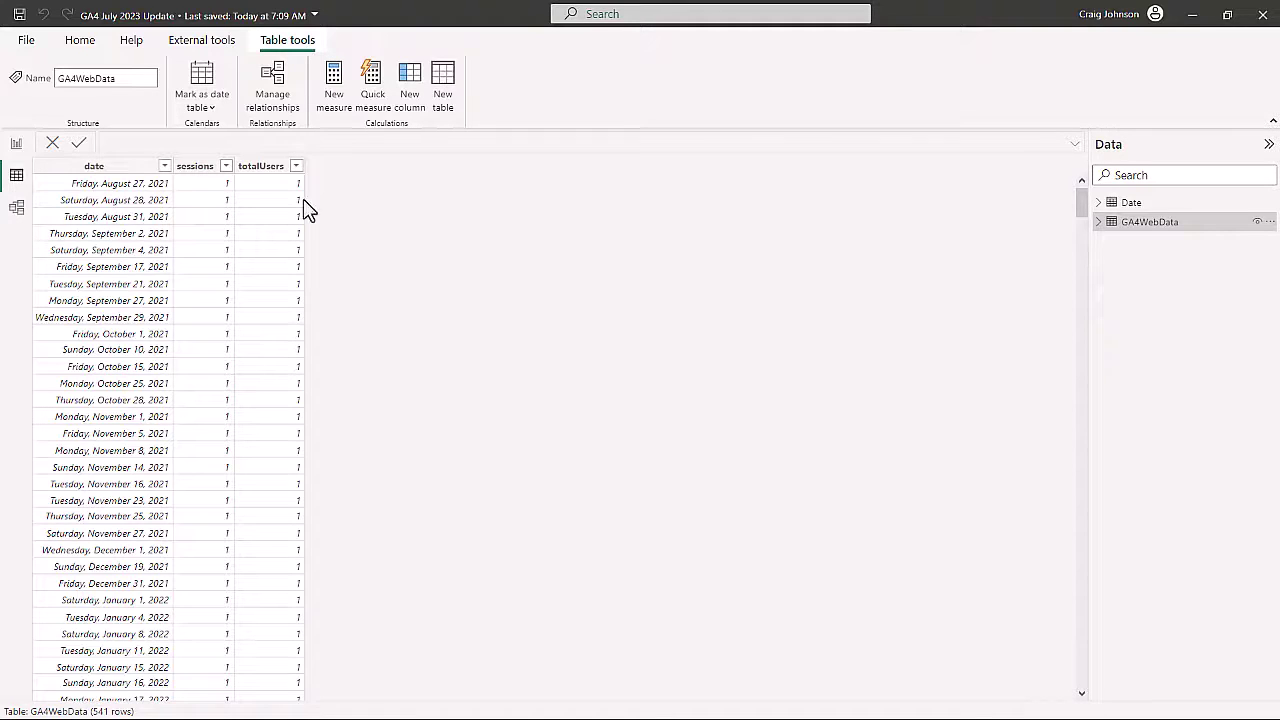
click(119, 170)
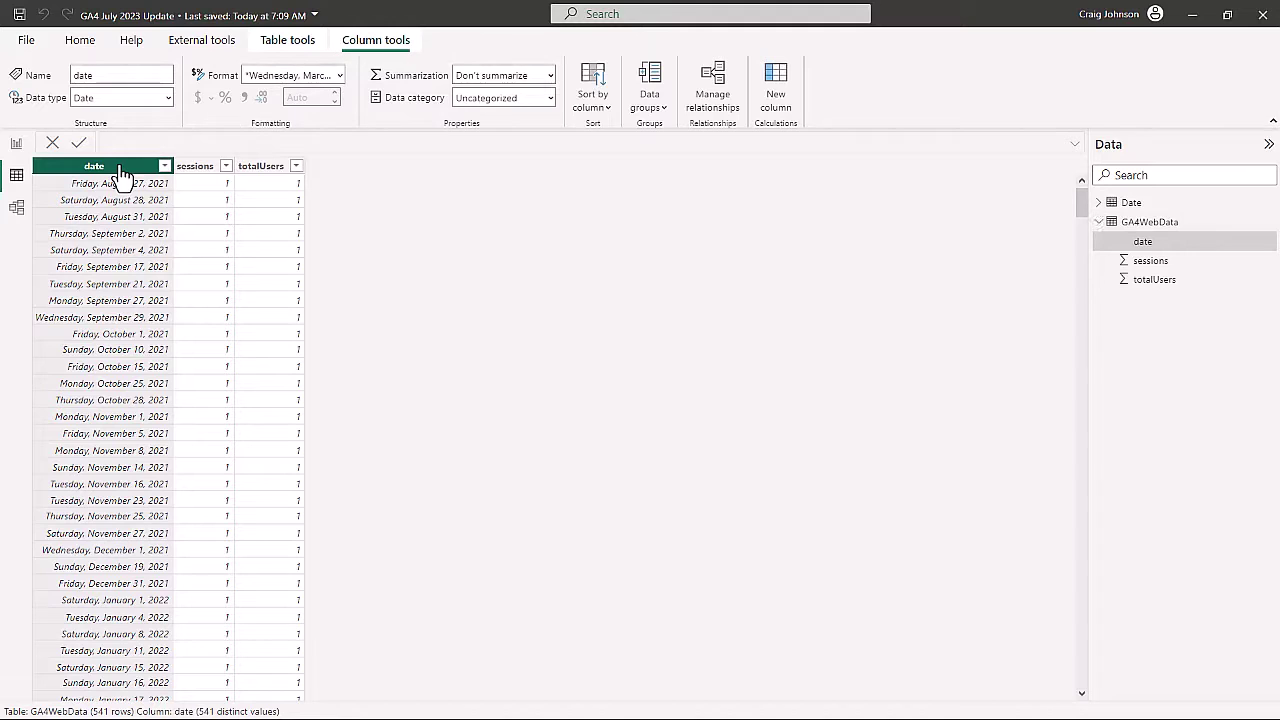
click(339, 76)
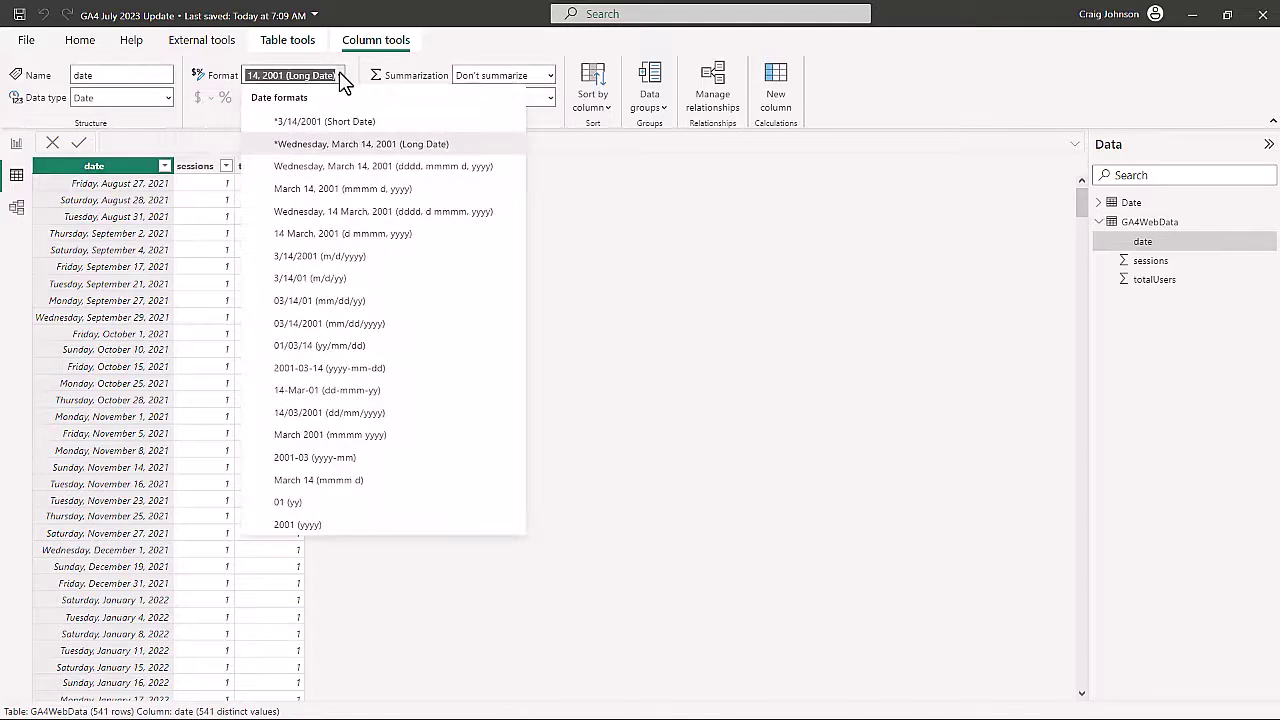
click(318, 124)
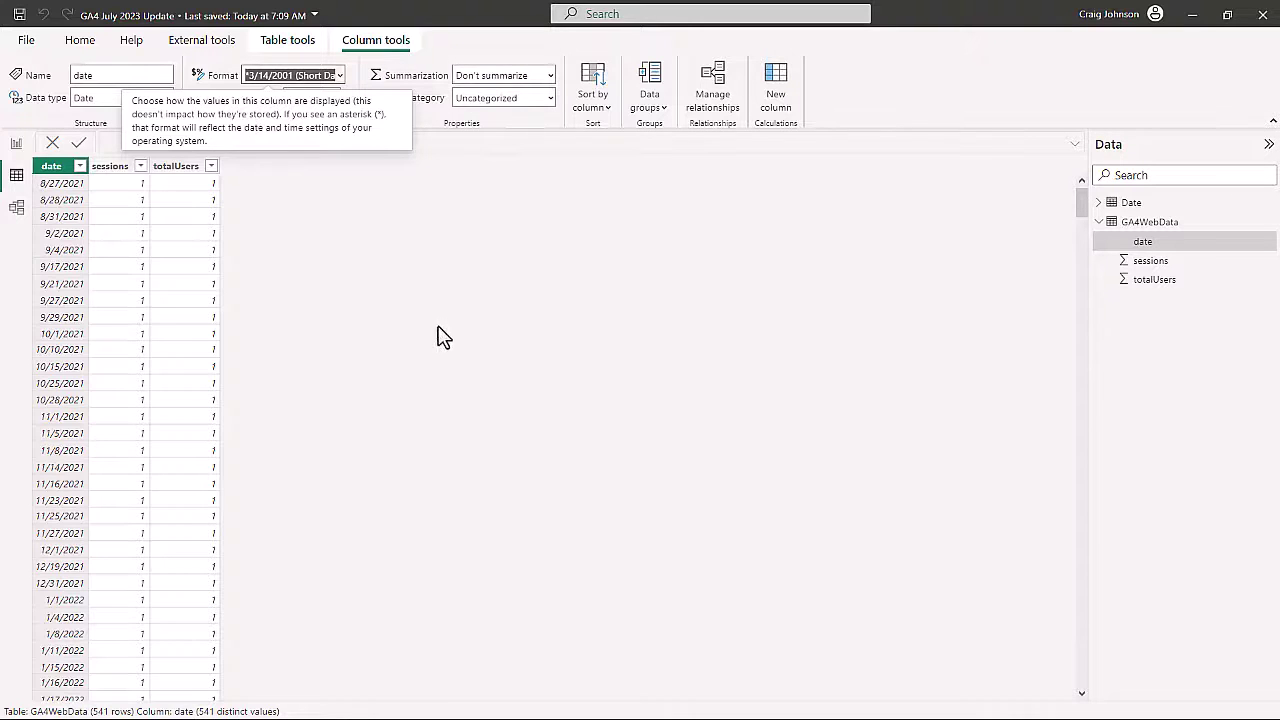
In Report view, create a Total Users measure in the GA4WebData table with the formula SUM(GA4WebData[totalUsers]).
click(80, 40)
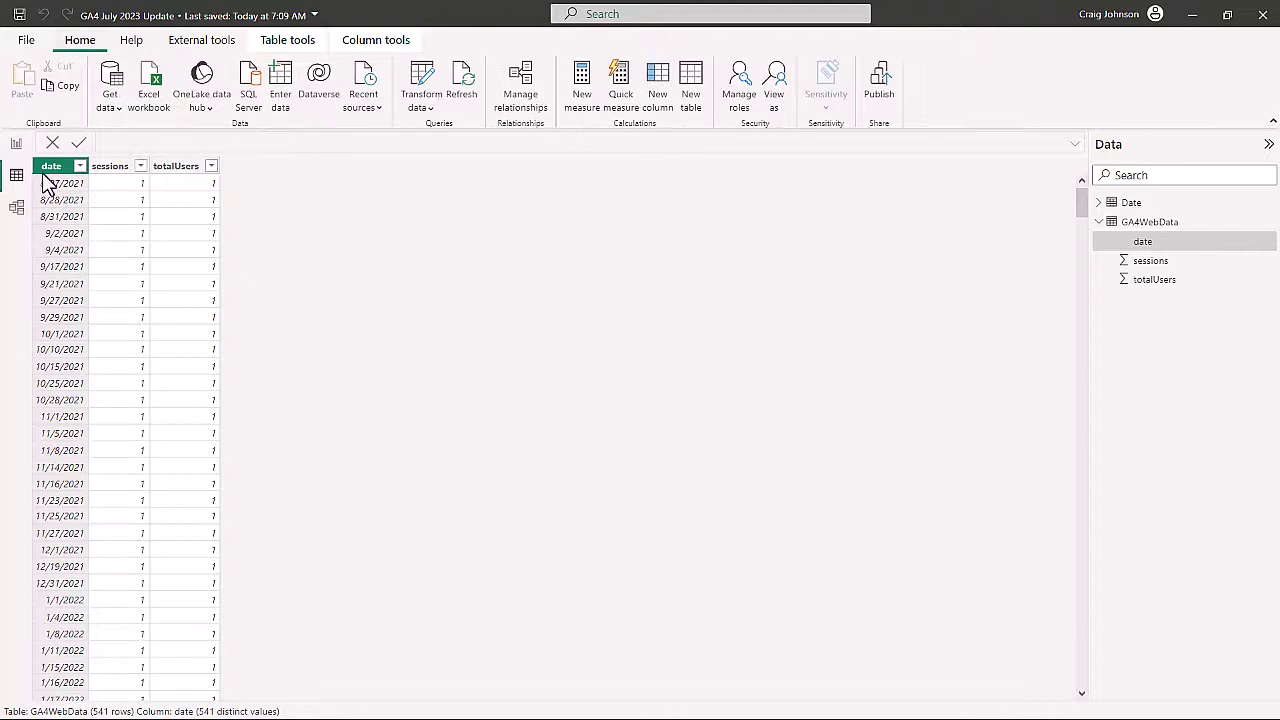
click(17, 145)
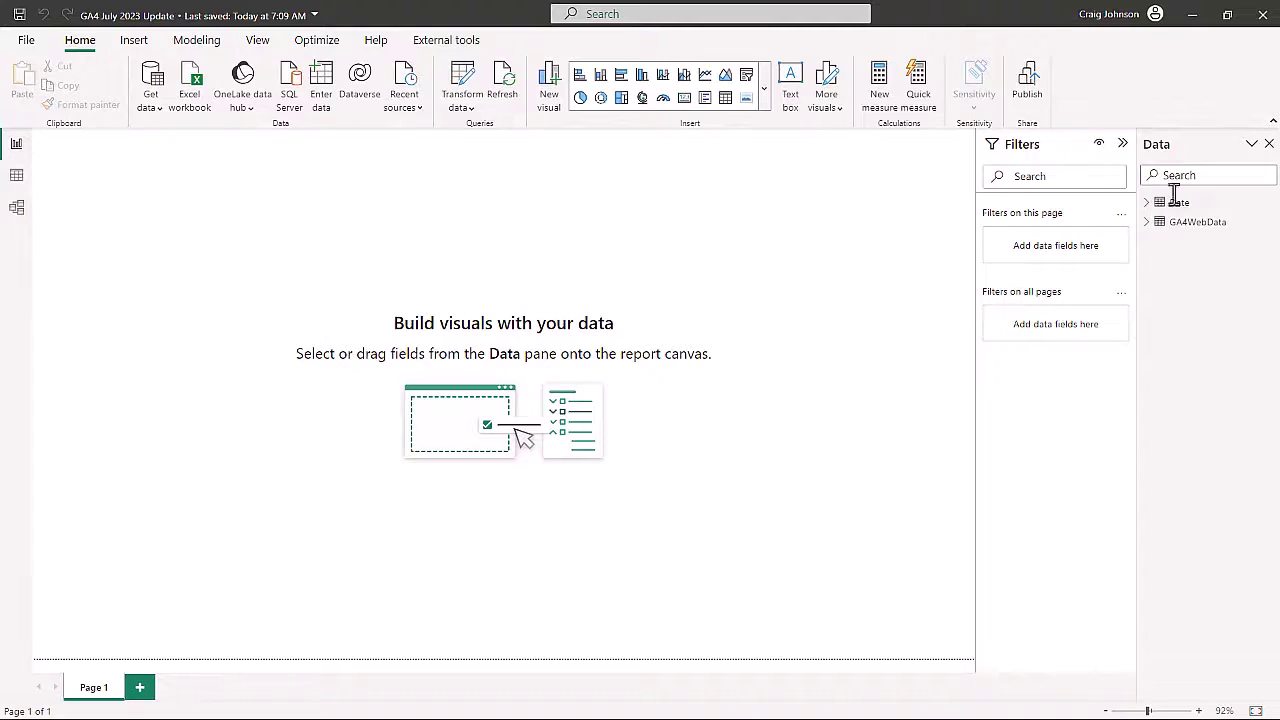
click(1265, 222)
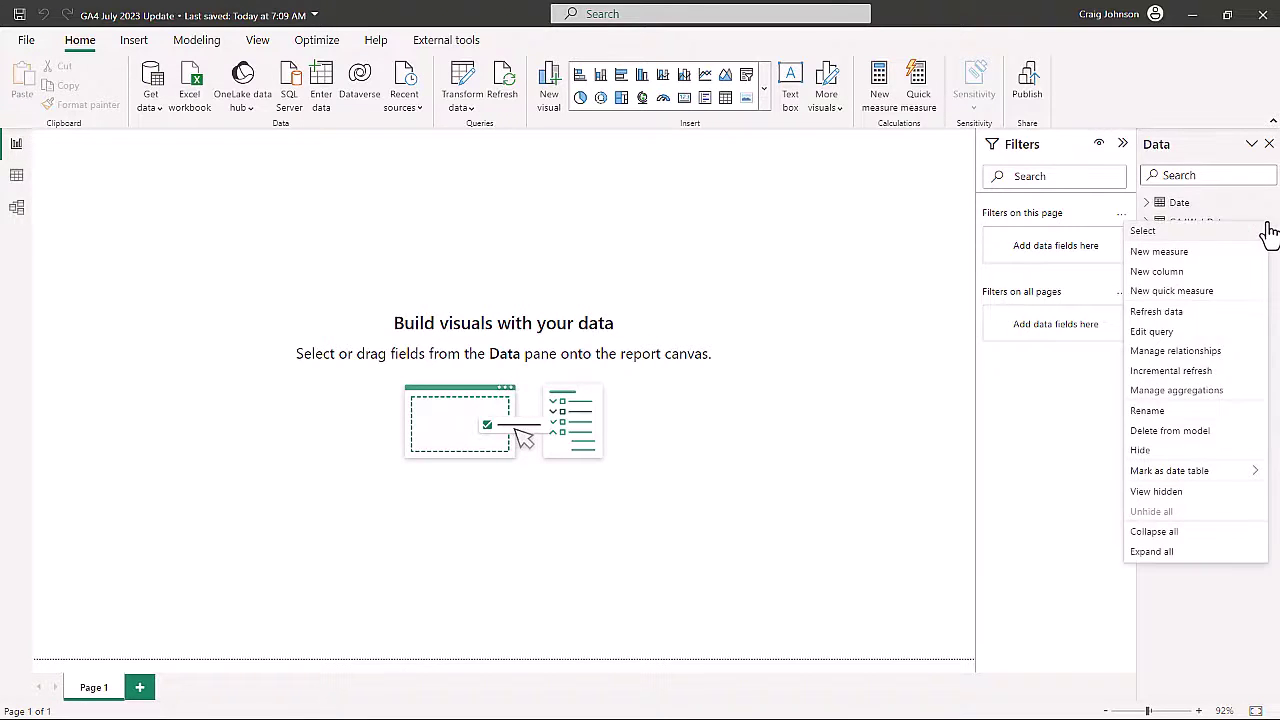
key(Escape)
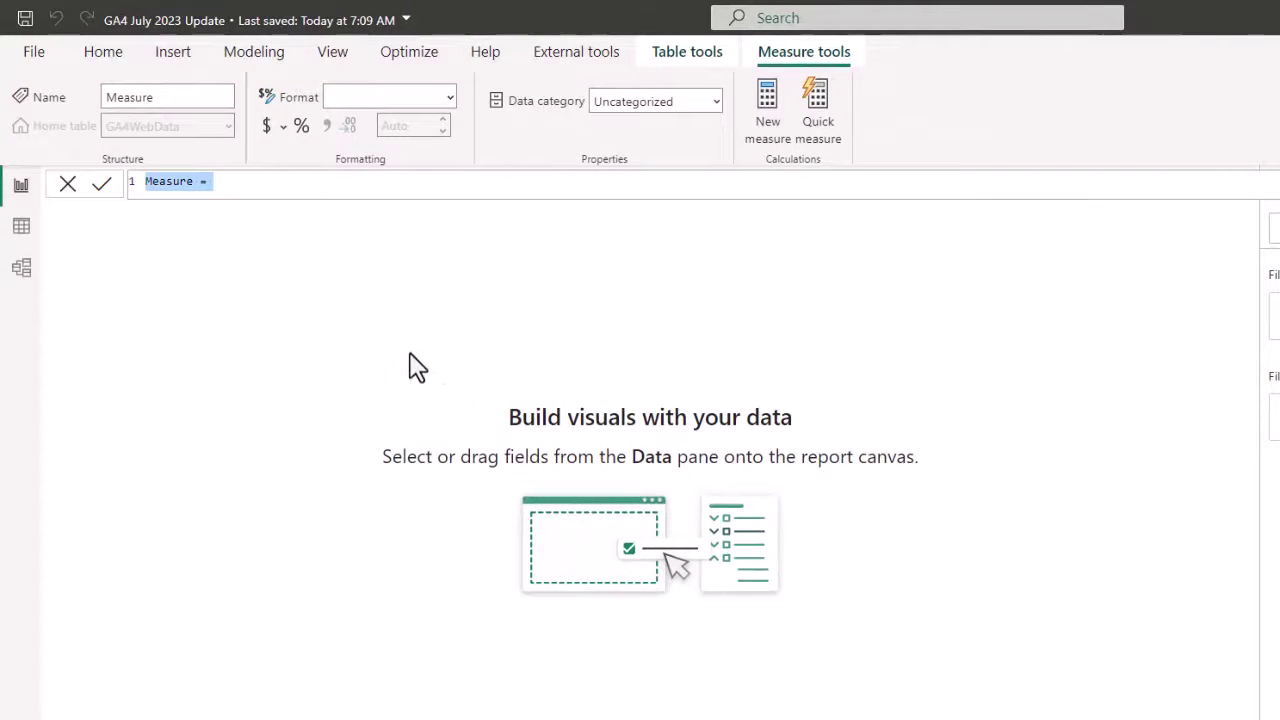
text(Total)
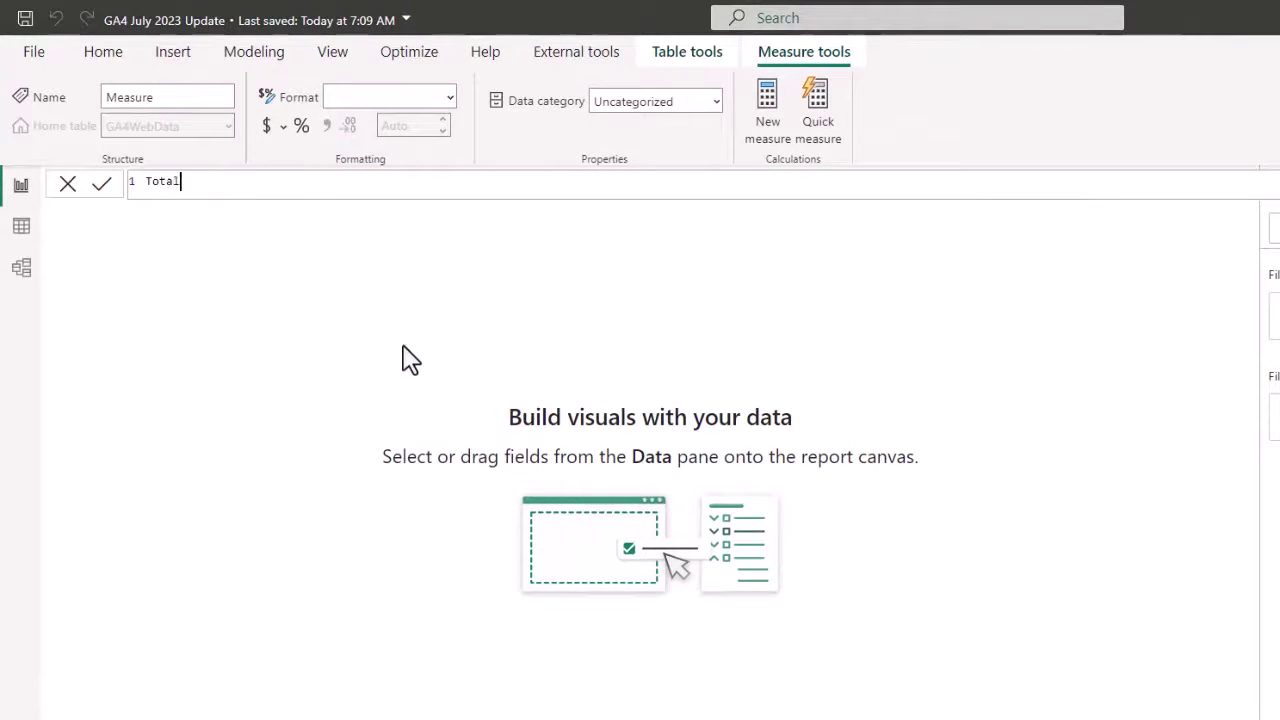
text( Users =)
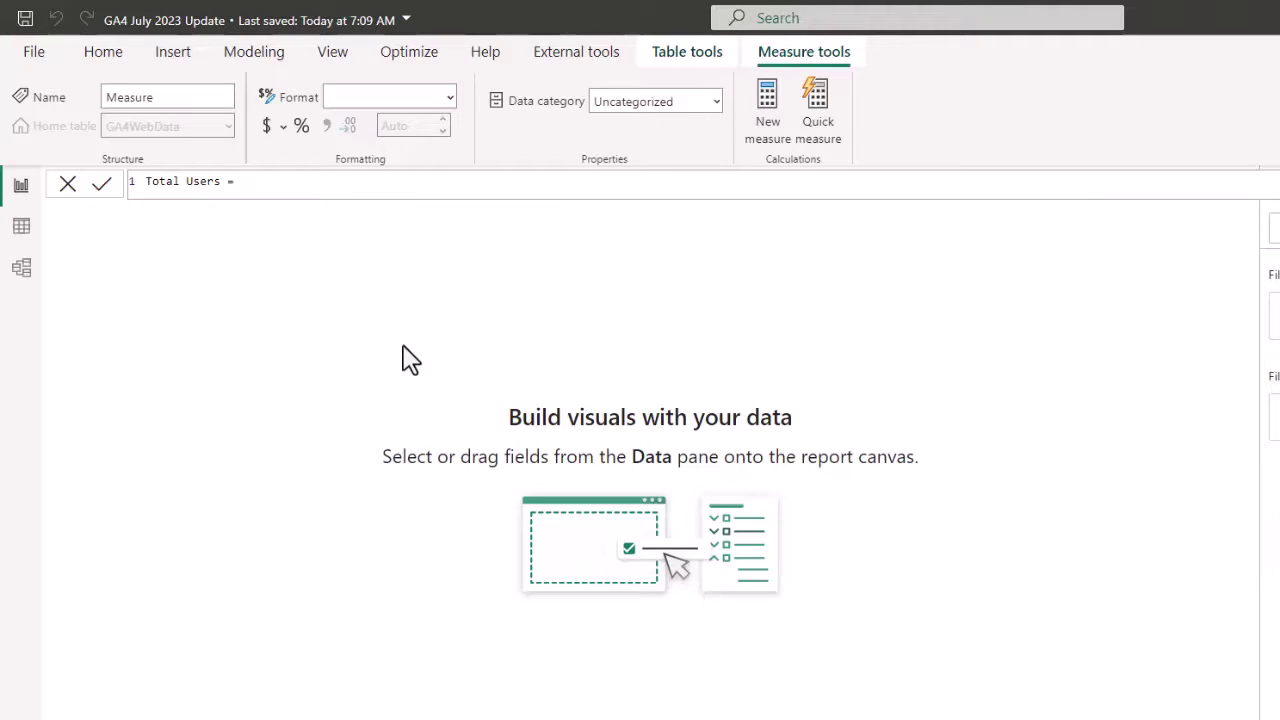
key(shift+Return)
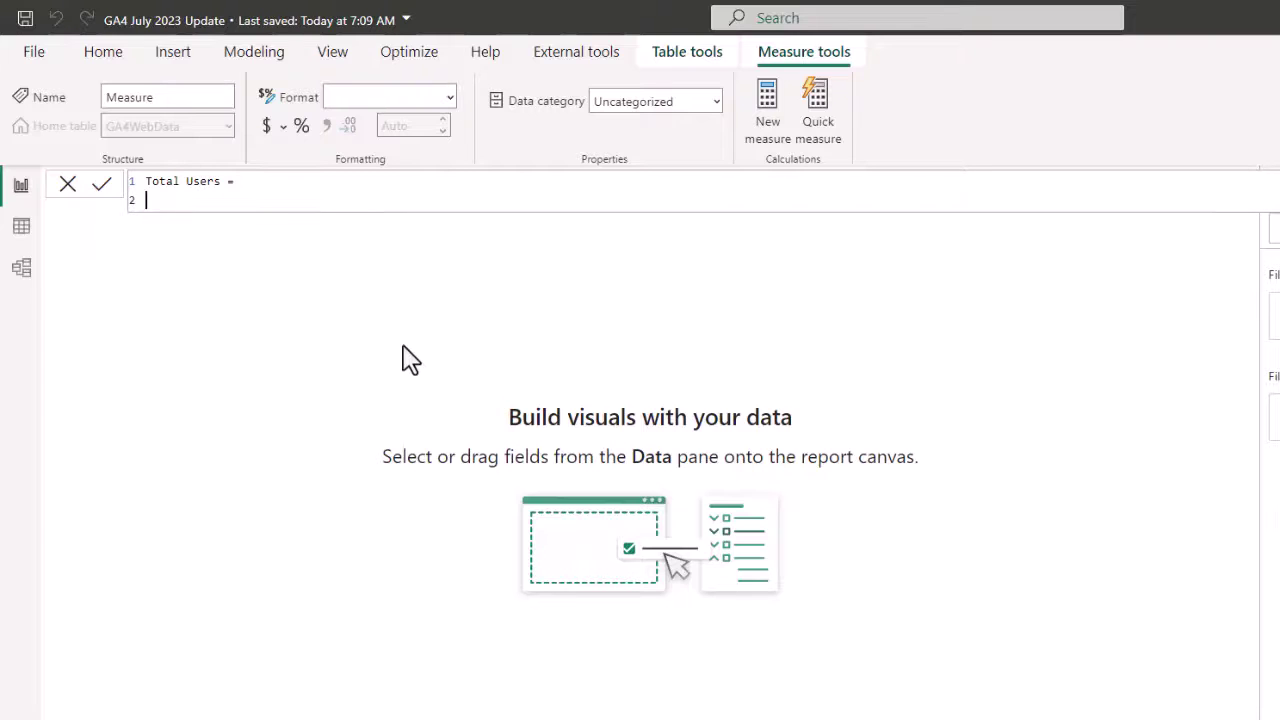
text(sum)
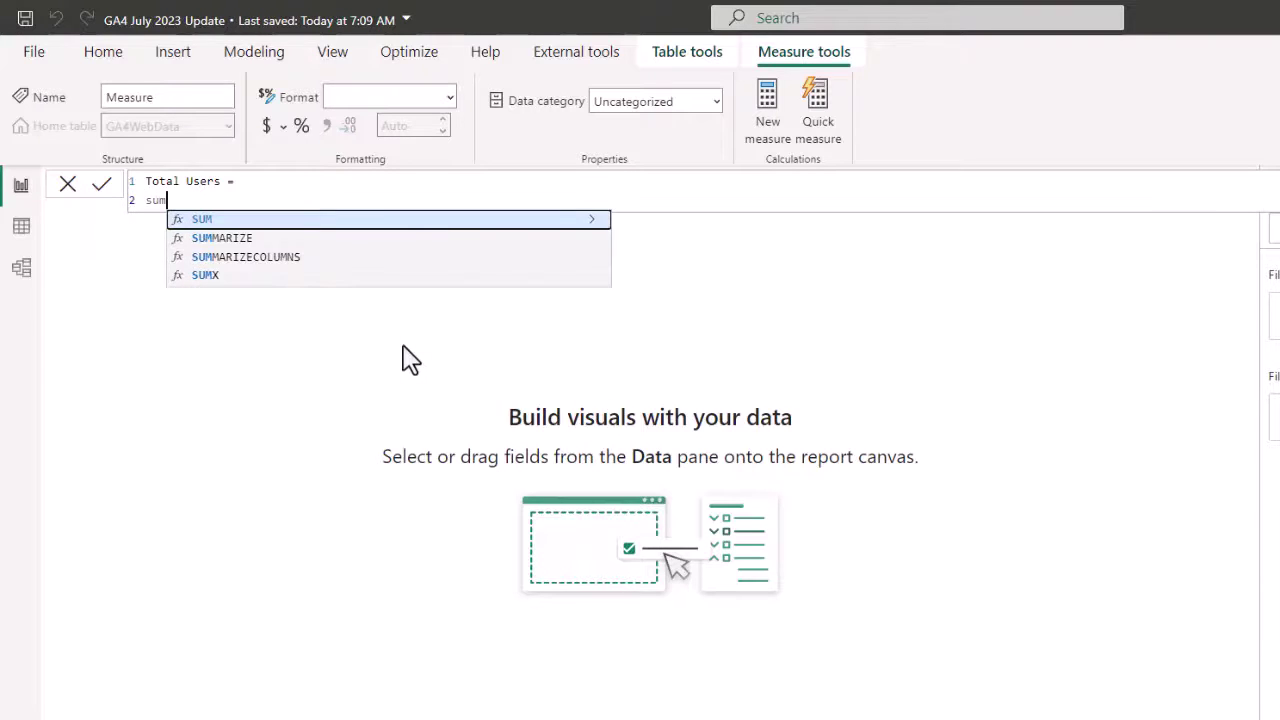
key(Tab)
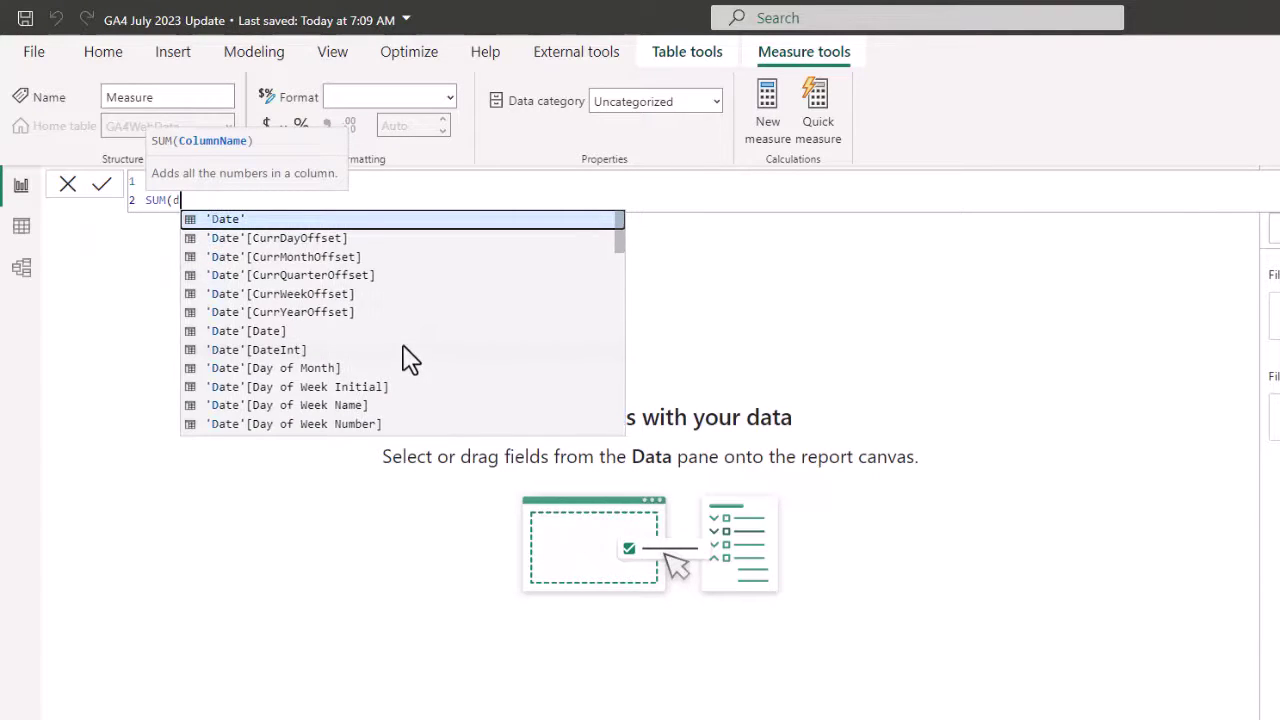
text(ga)
key(Down)
key(Down)
key(Down)
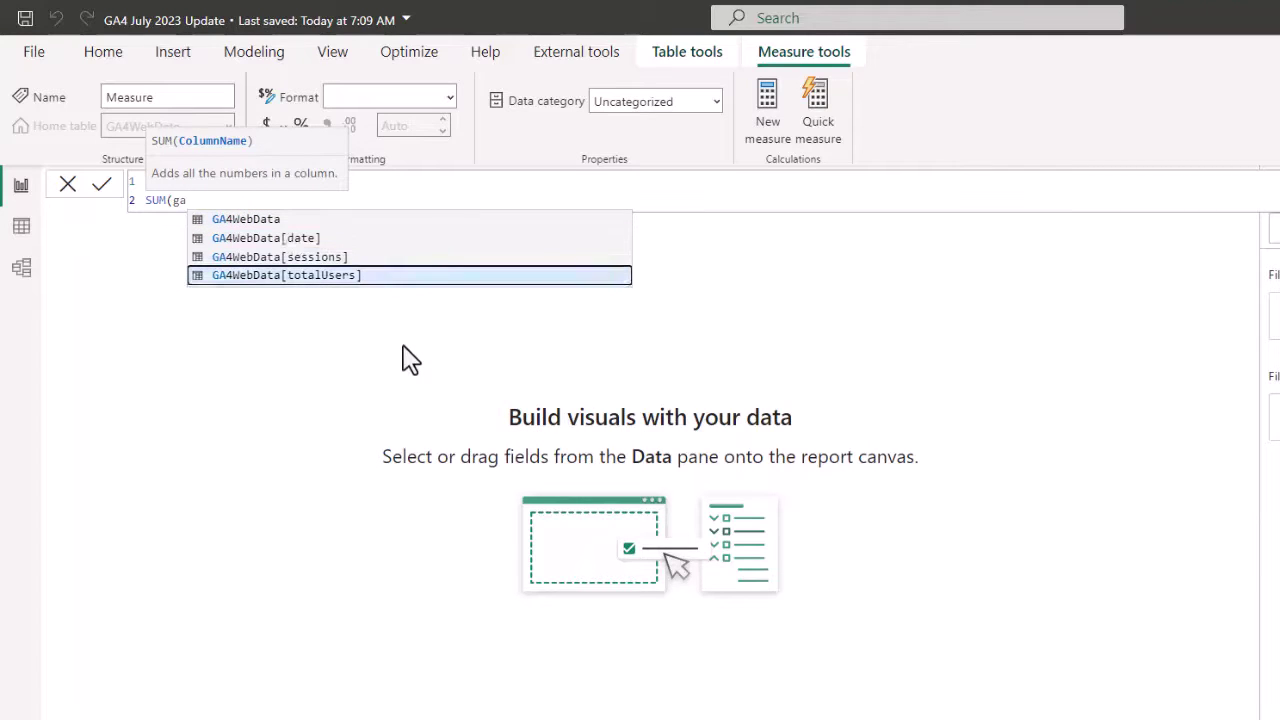
key(Tab)
text())
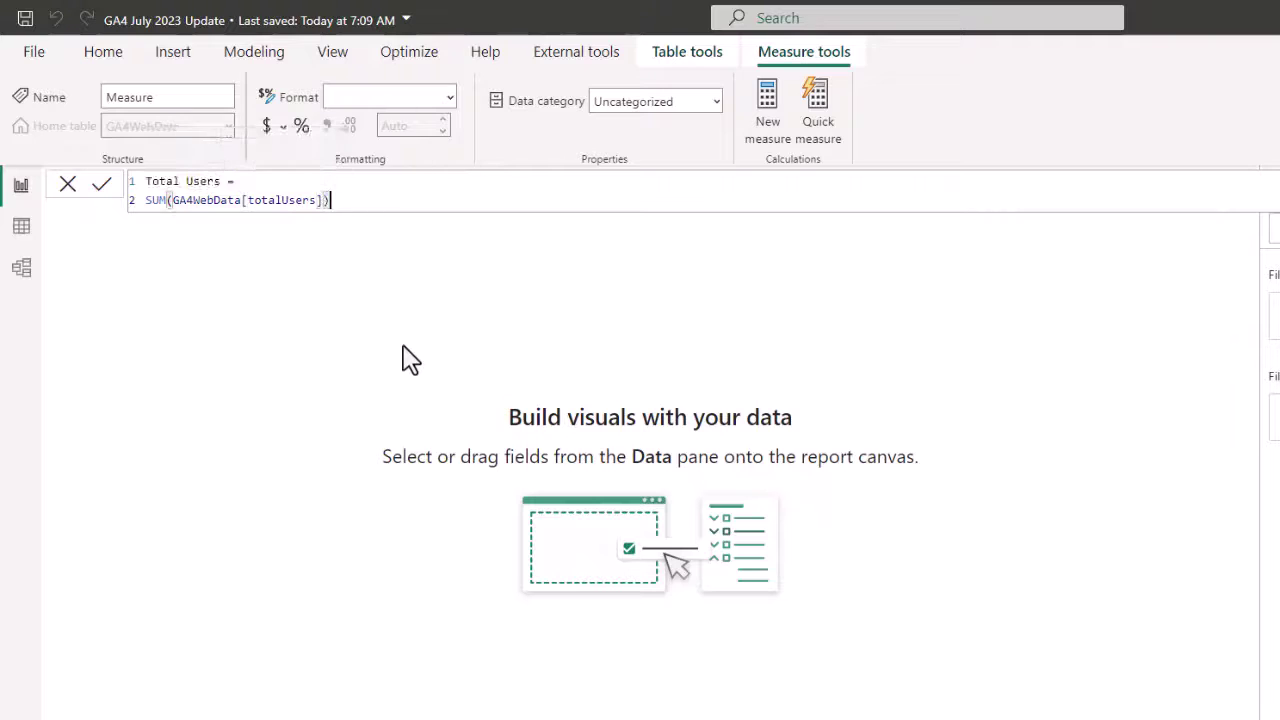
key(Return)
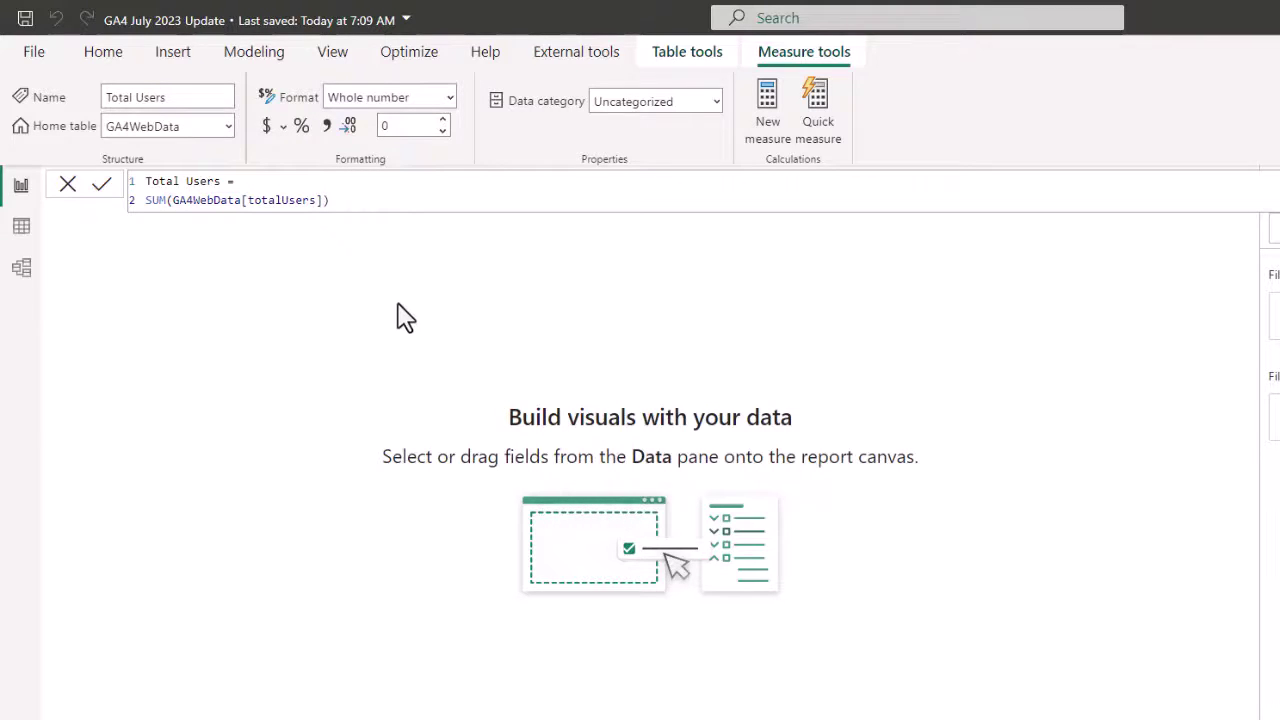
Add a card visual showing the Total Users measure and move it away from the page's corner.
click(288, 346)
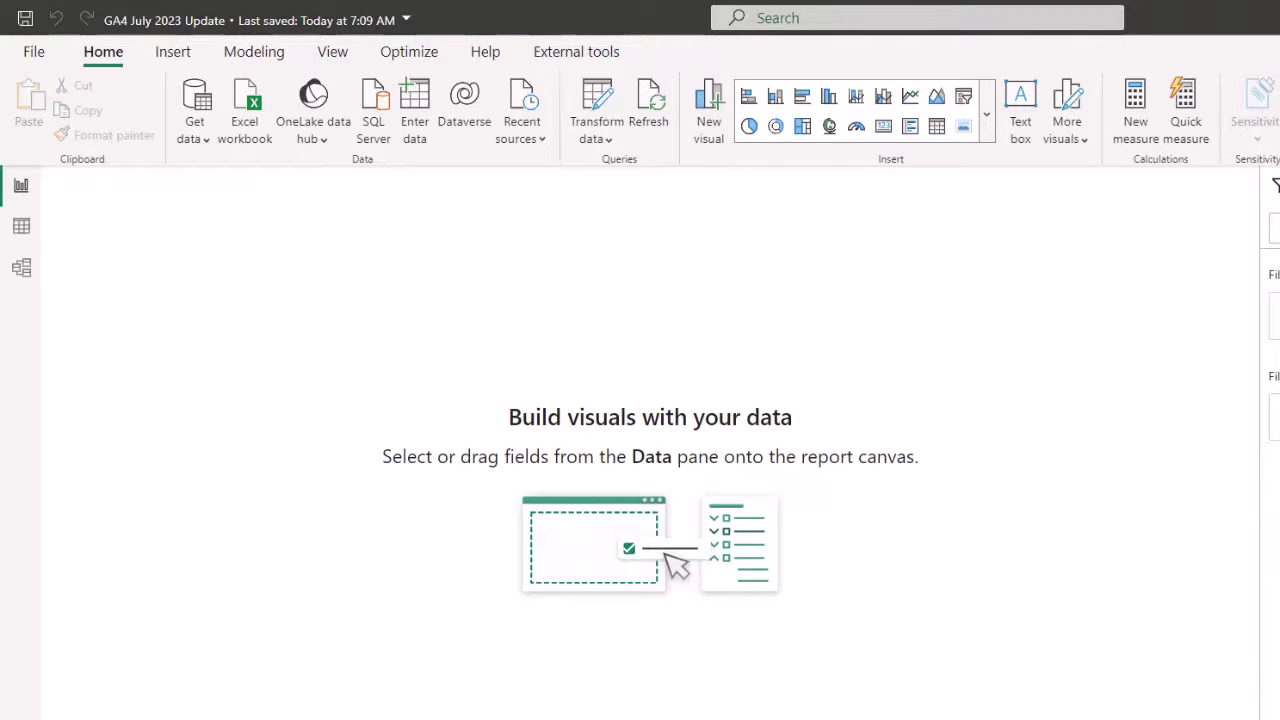
click(884, 127)
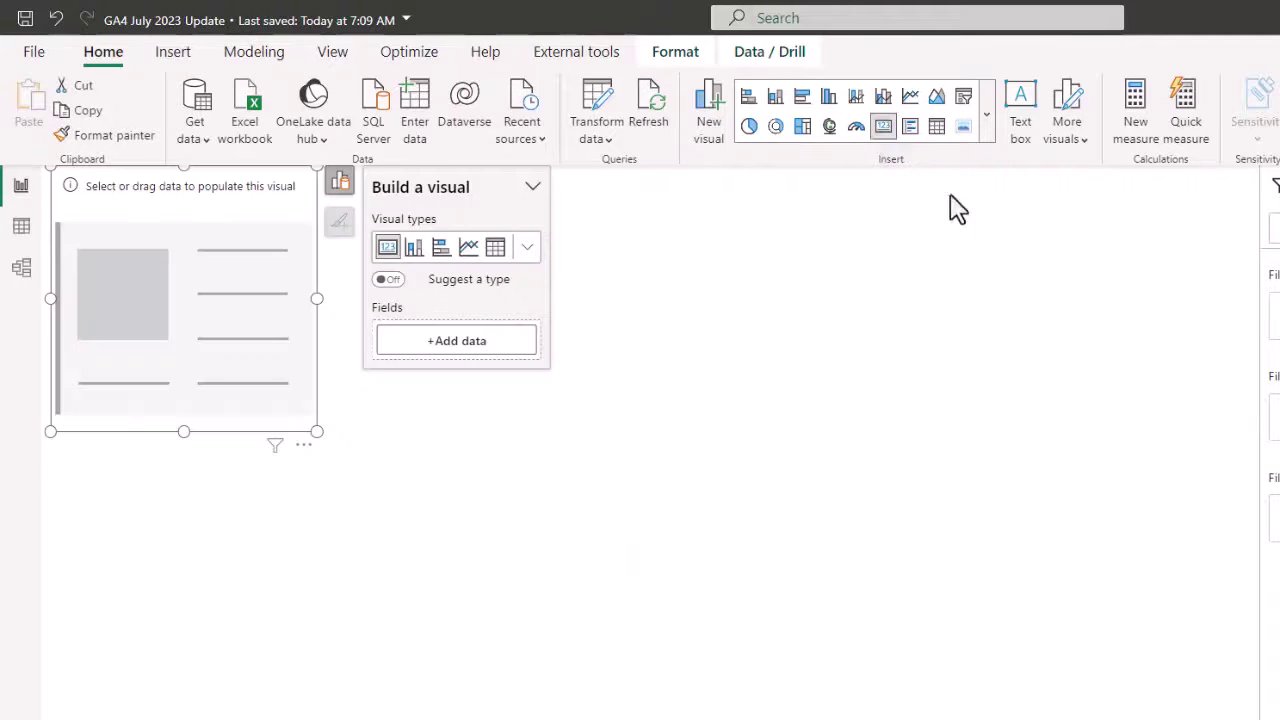
drag(1275, 410, 176, 284)
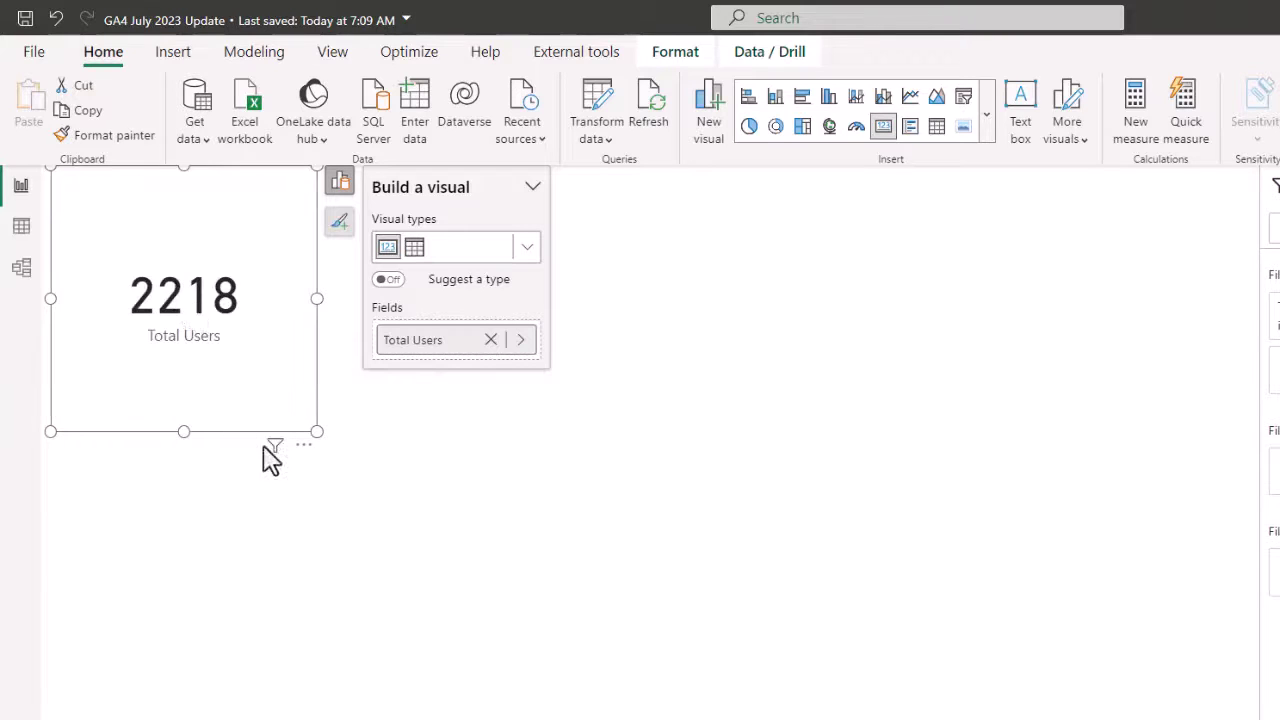
drag(149, 229, 277, 349)
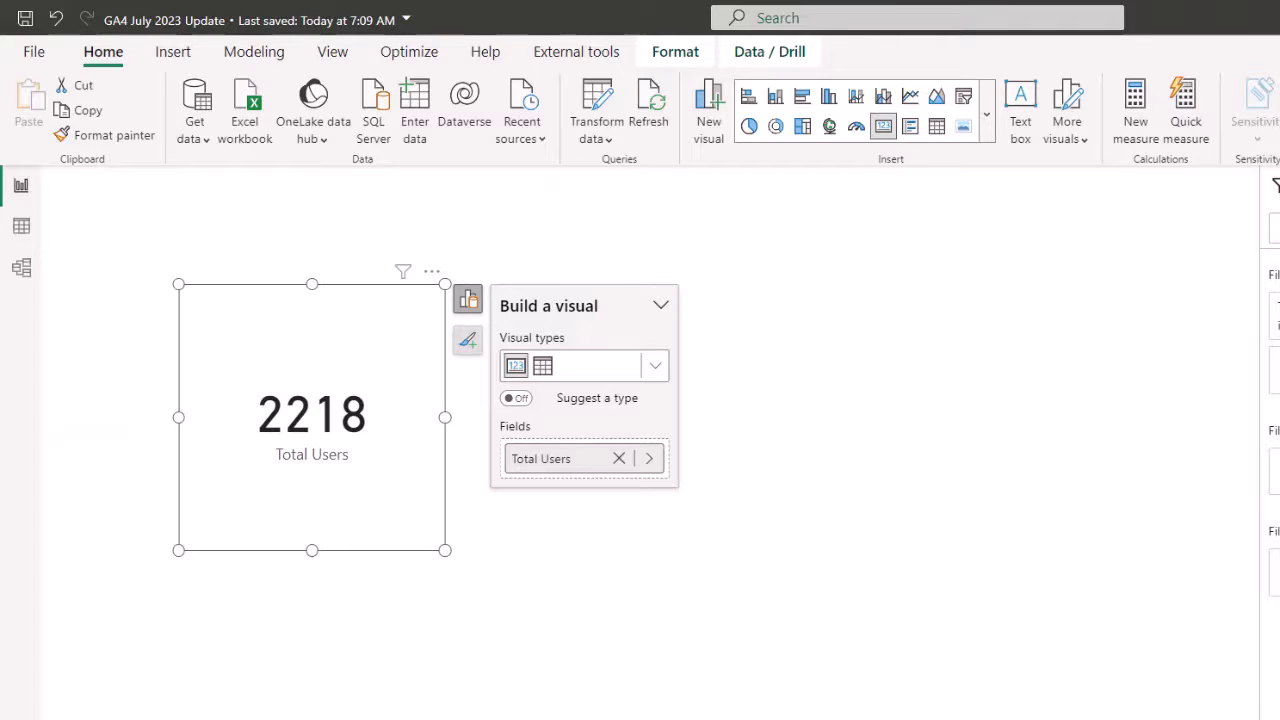
Create a Total Sessions measure in the GA4WebData table with the formula SUM(GA4WebData[sessions]).
click(1135, 110)
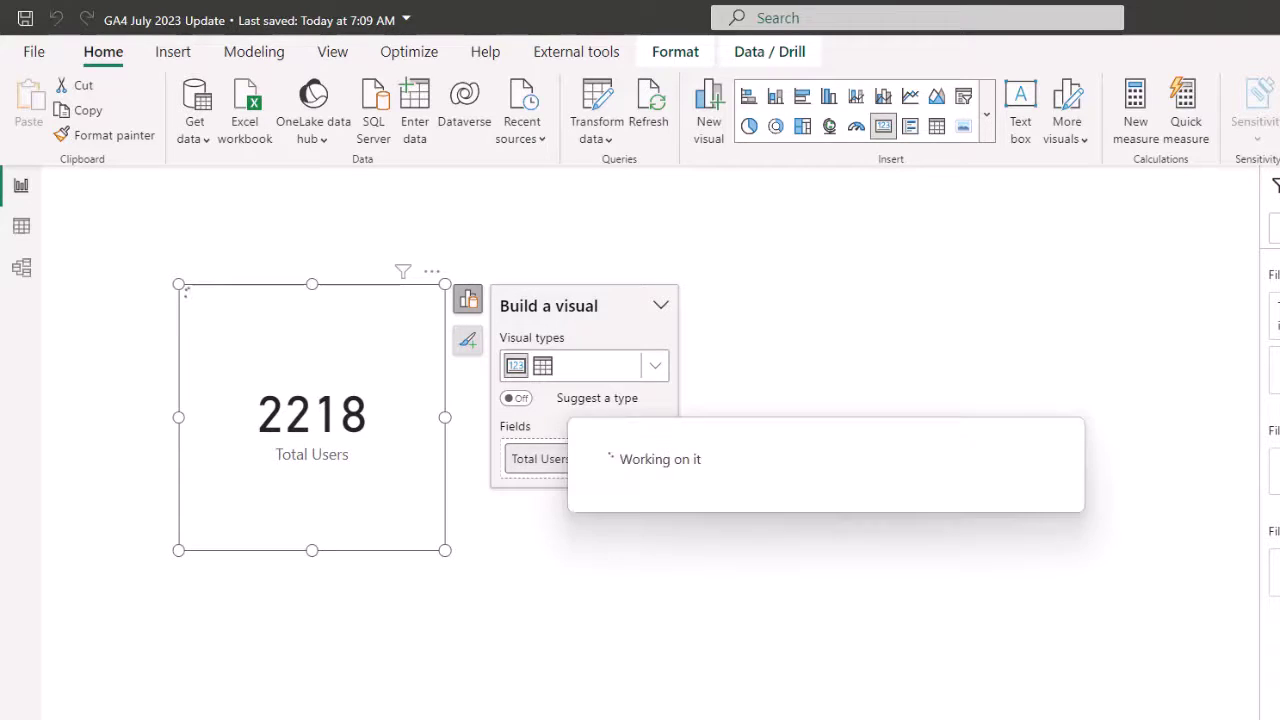
text(T)
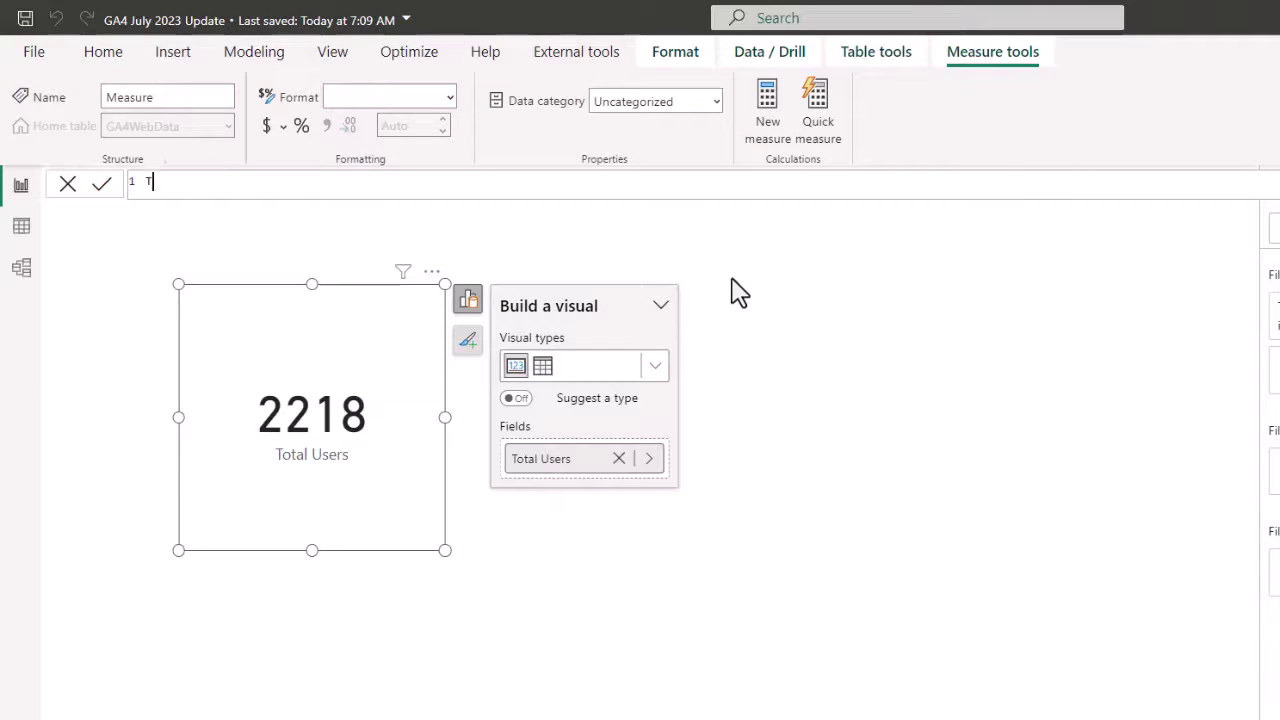
text(otal Sessions =)
key(Return)
text(sum(ga)
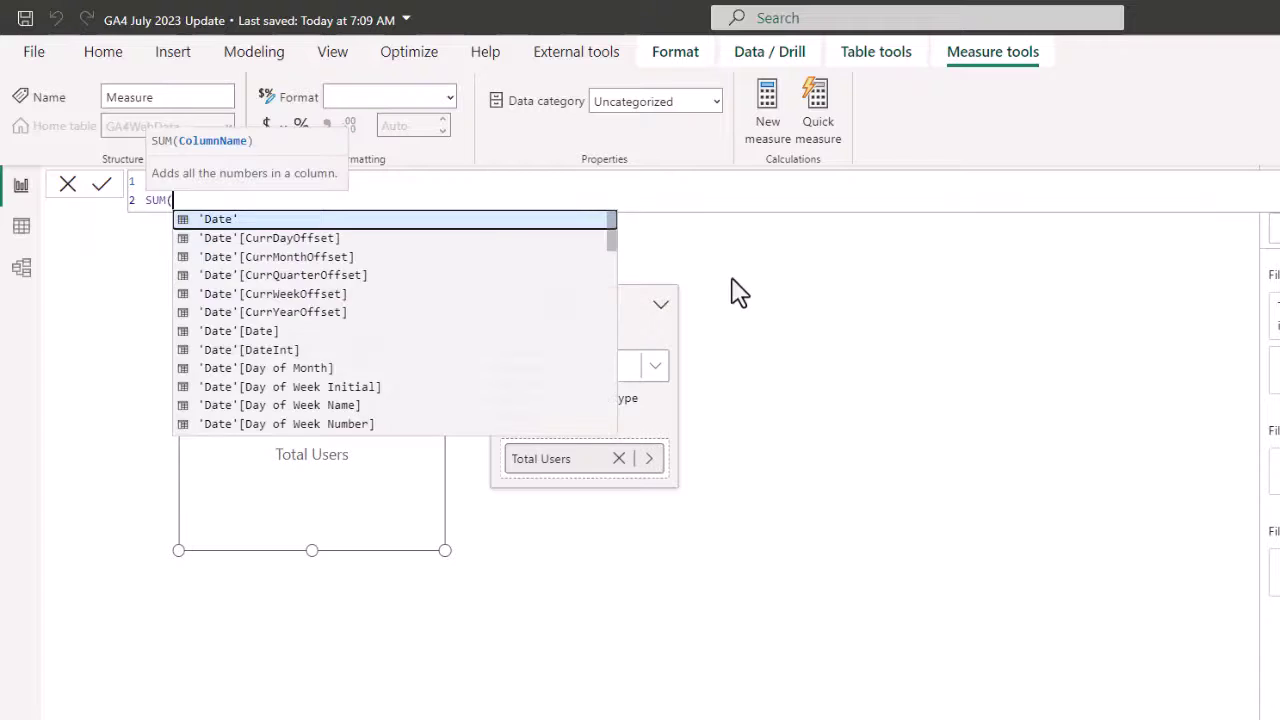
key(Down)
key(Down)
key(Tab)
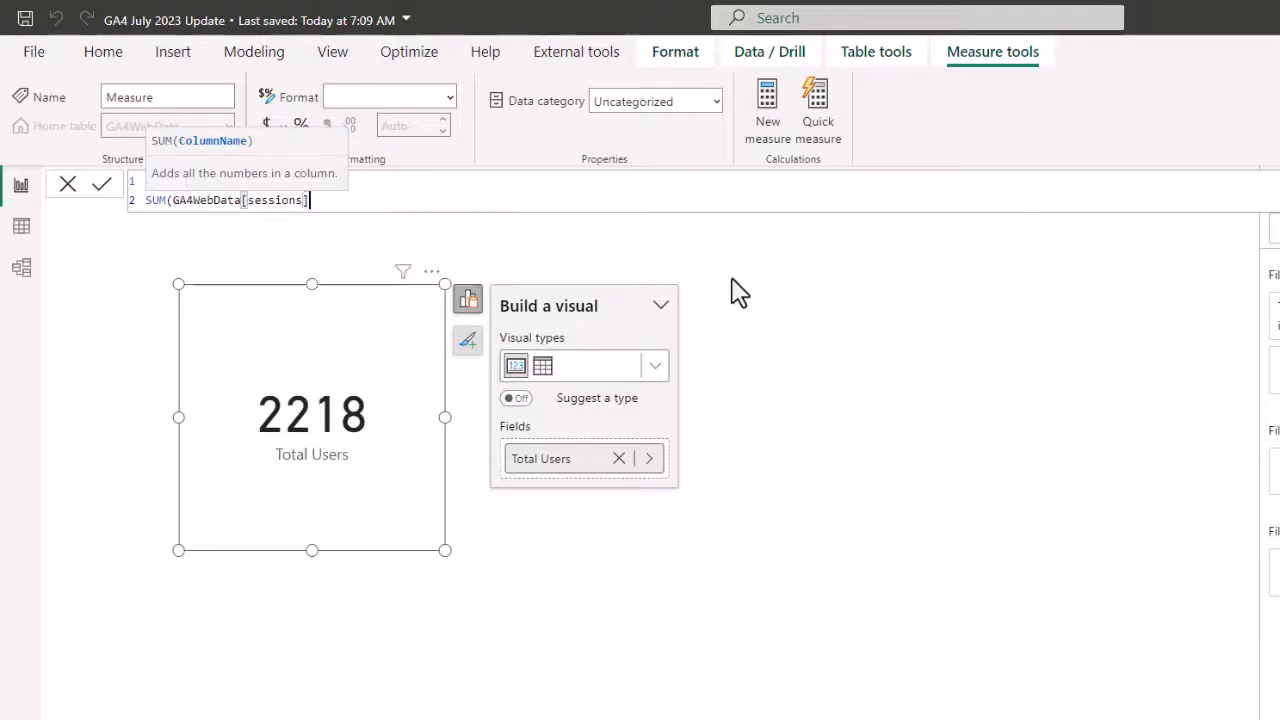
text())
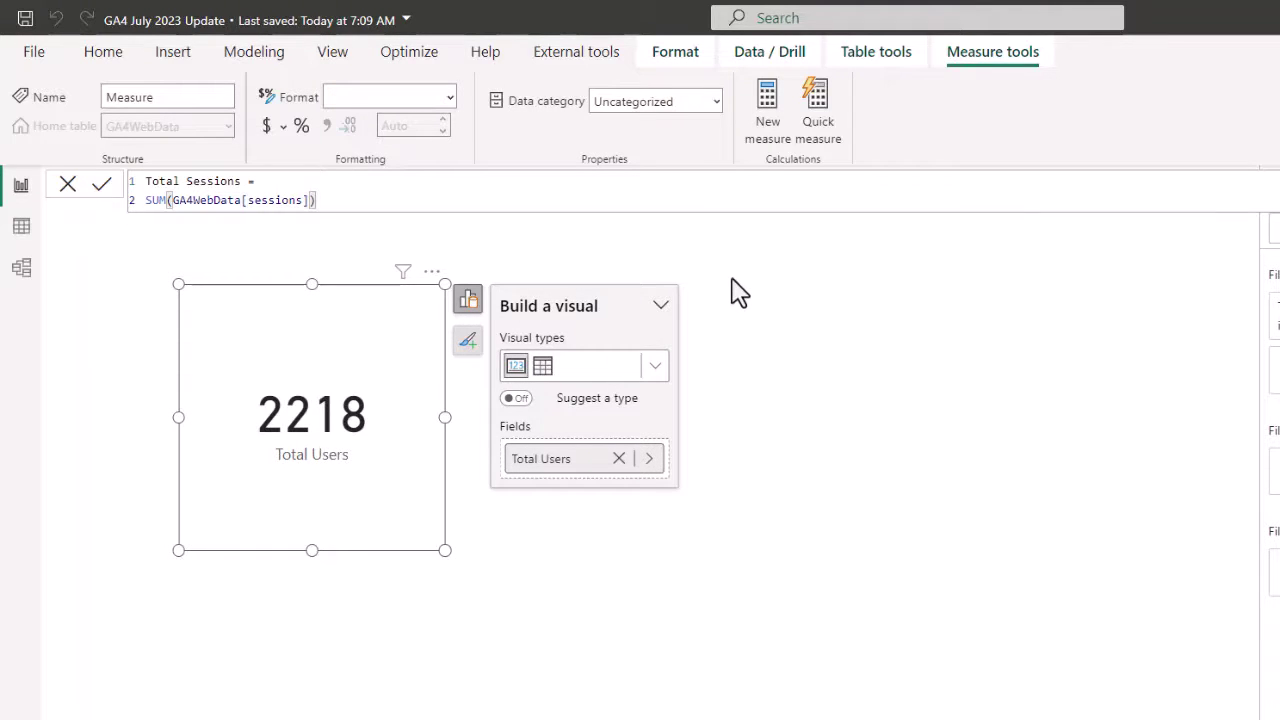
key(Return)
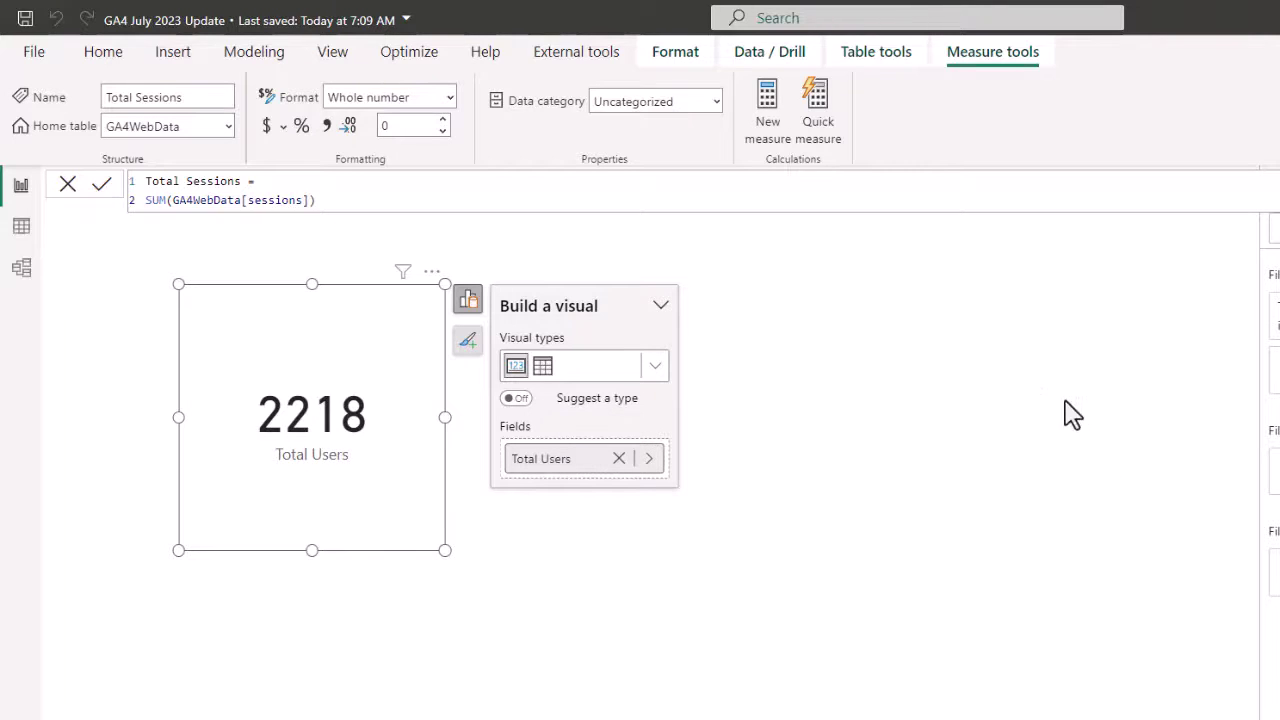
Add a second card visual showing the Total Sessions measure and place it beside the Total Users card.
click(1108, 412)
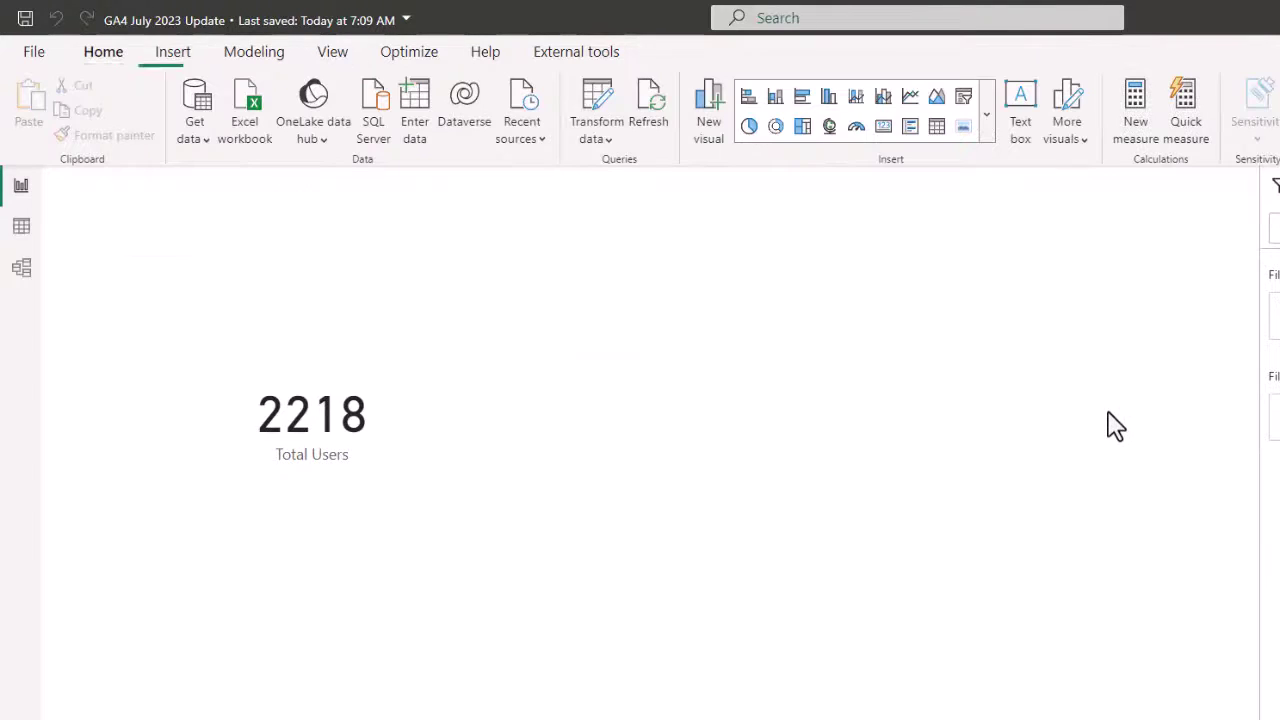
click(883, 126)
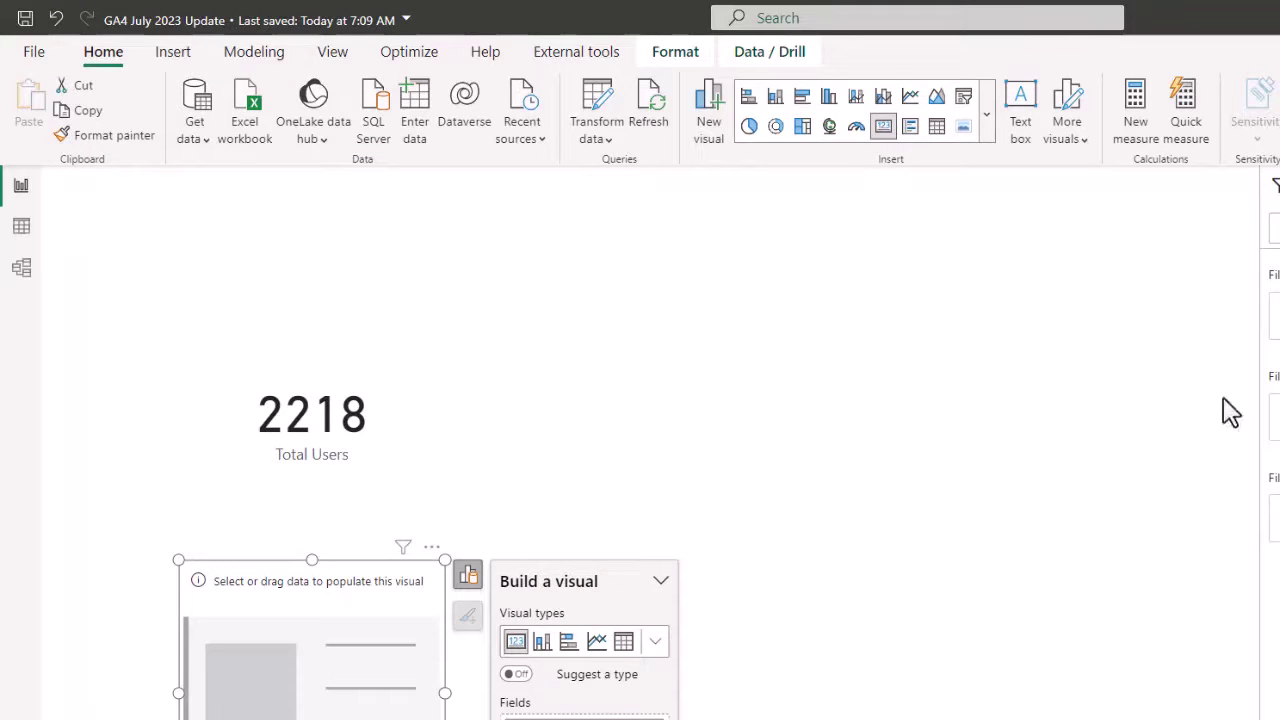
drag(663, 680, 337, 691)
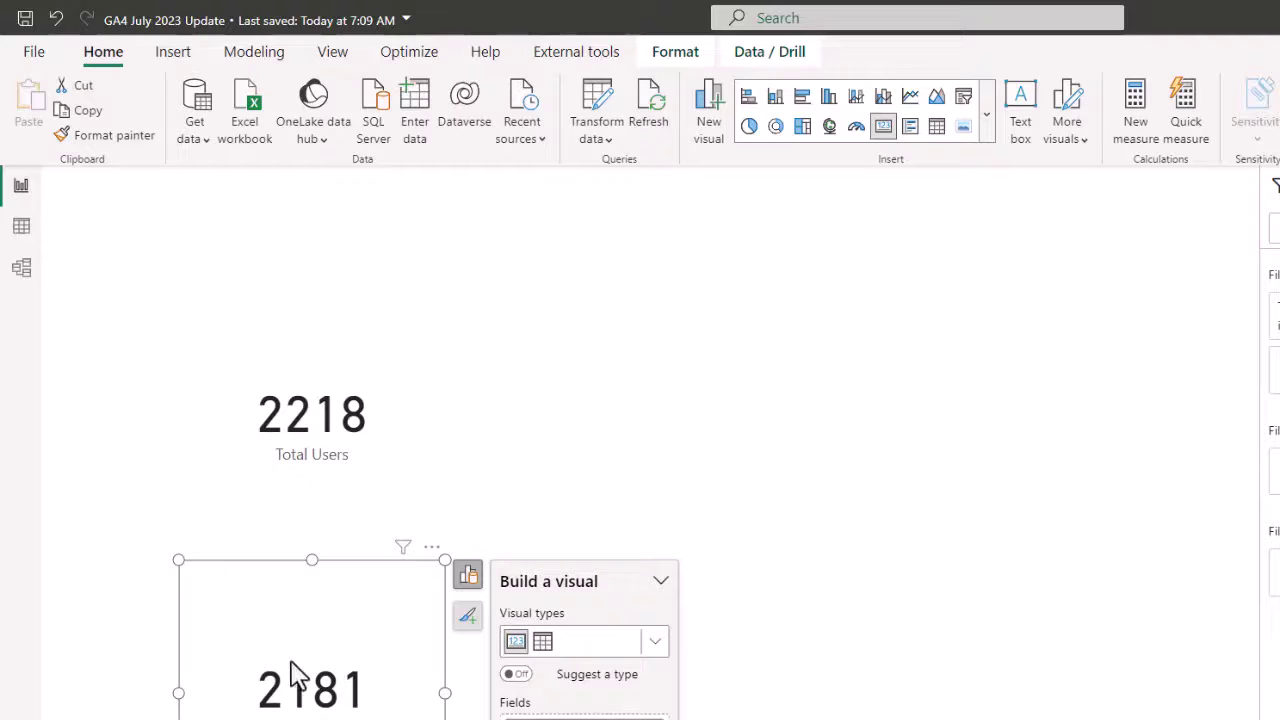
drag(263, 607, 618, 321)
click(626, 336)
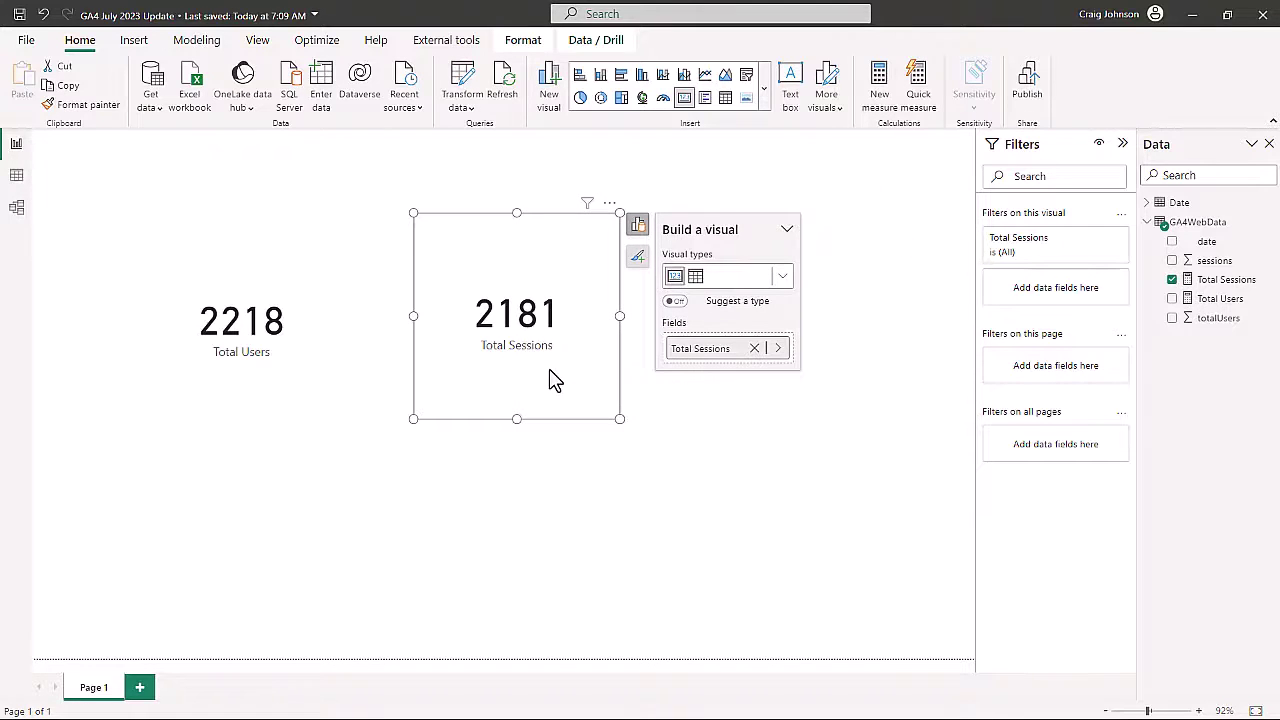
Open the list of common data sources for getting data.
click(150, 100)
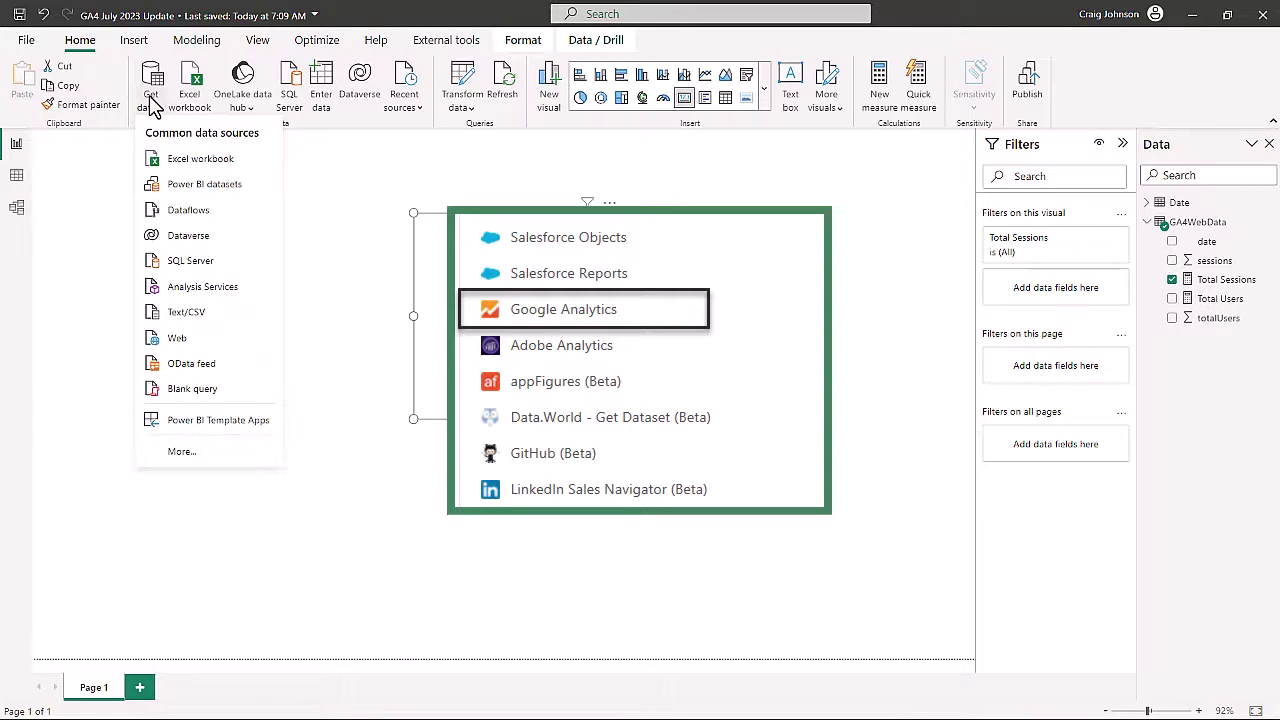